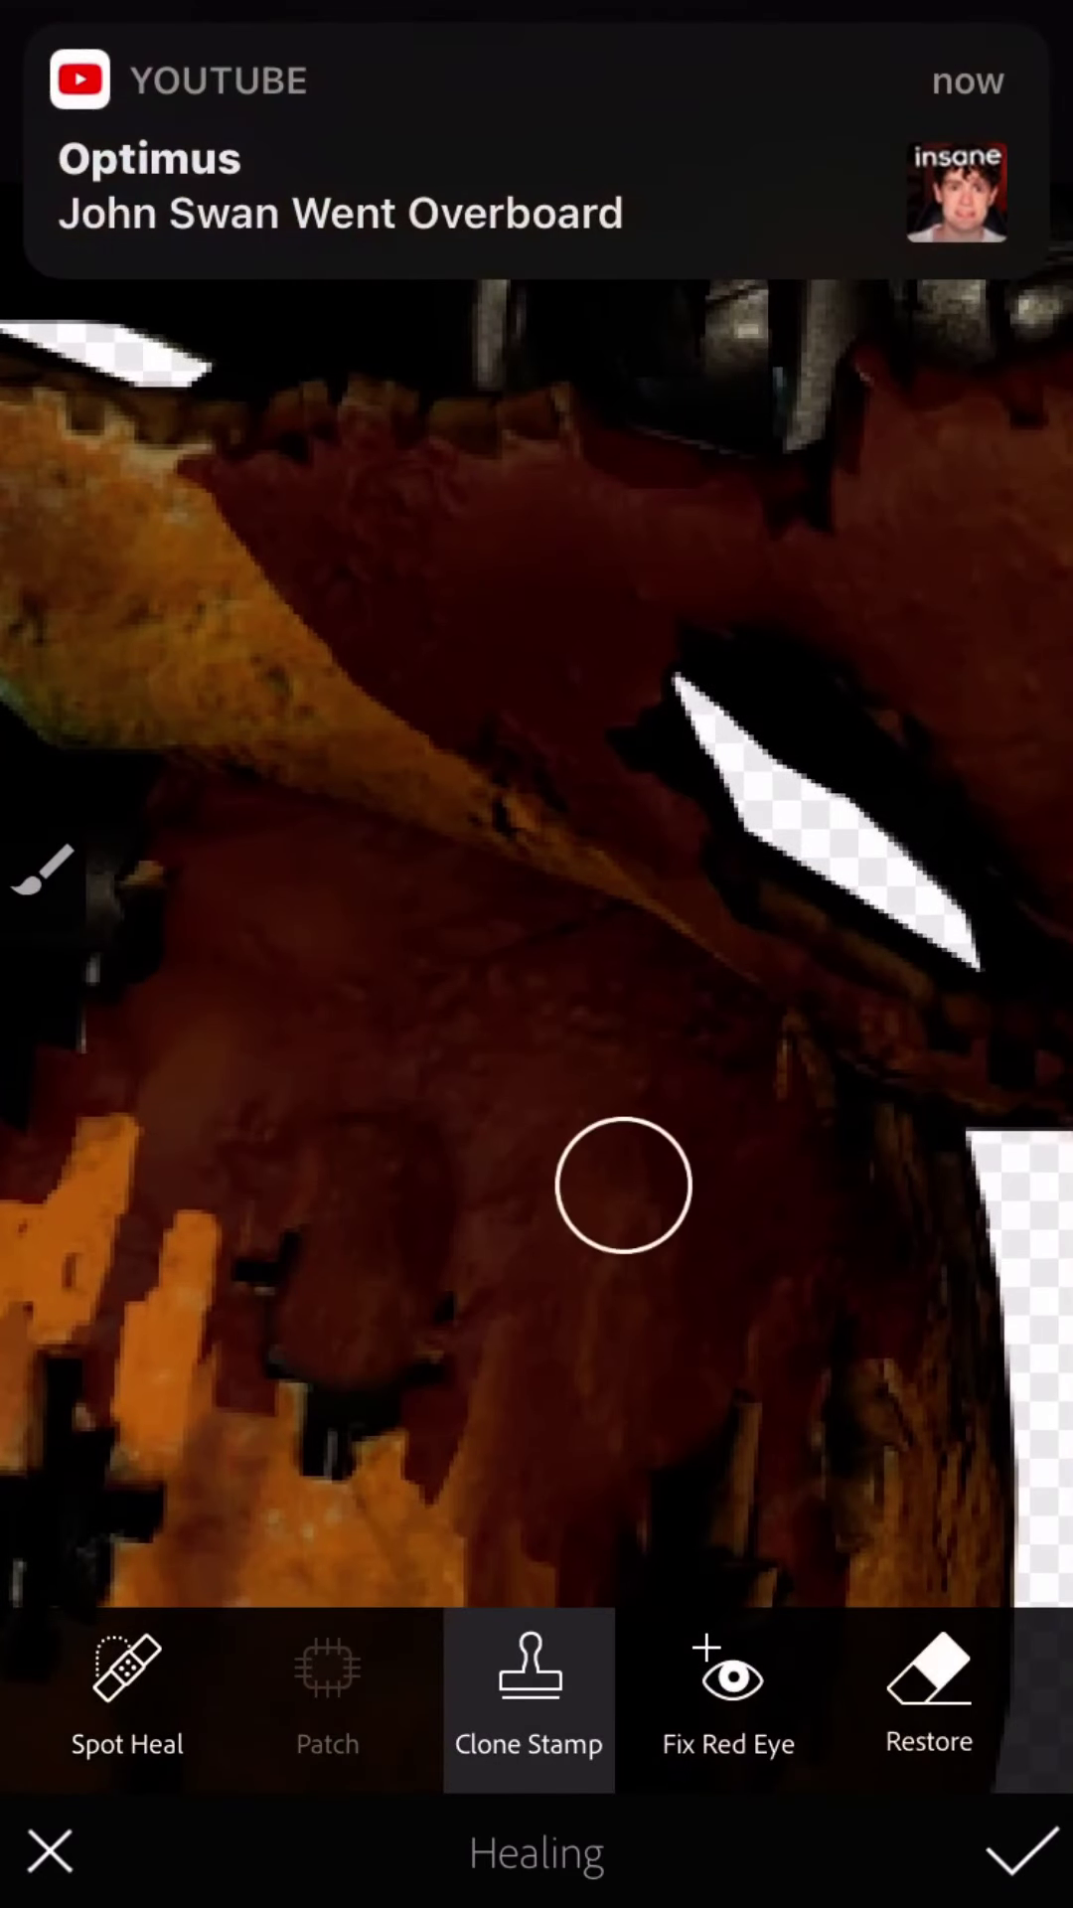
# Clone orange fur over the dark torn patches across the bear's body.
pyautogui.moveTo(625, 1184); pyautogui.dragTo(299, 745)
pyautogui.moveTo(537, 1043); pyautogui.dragTo(537, 598)
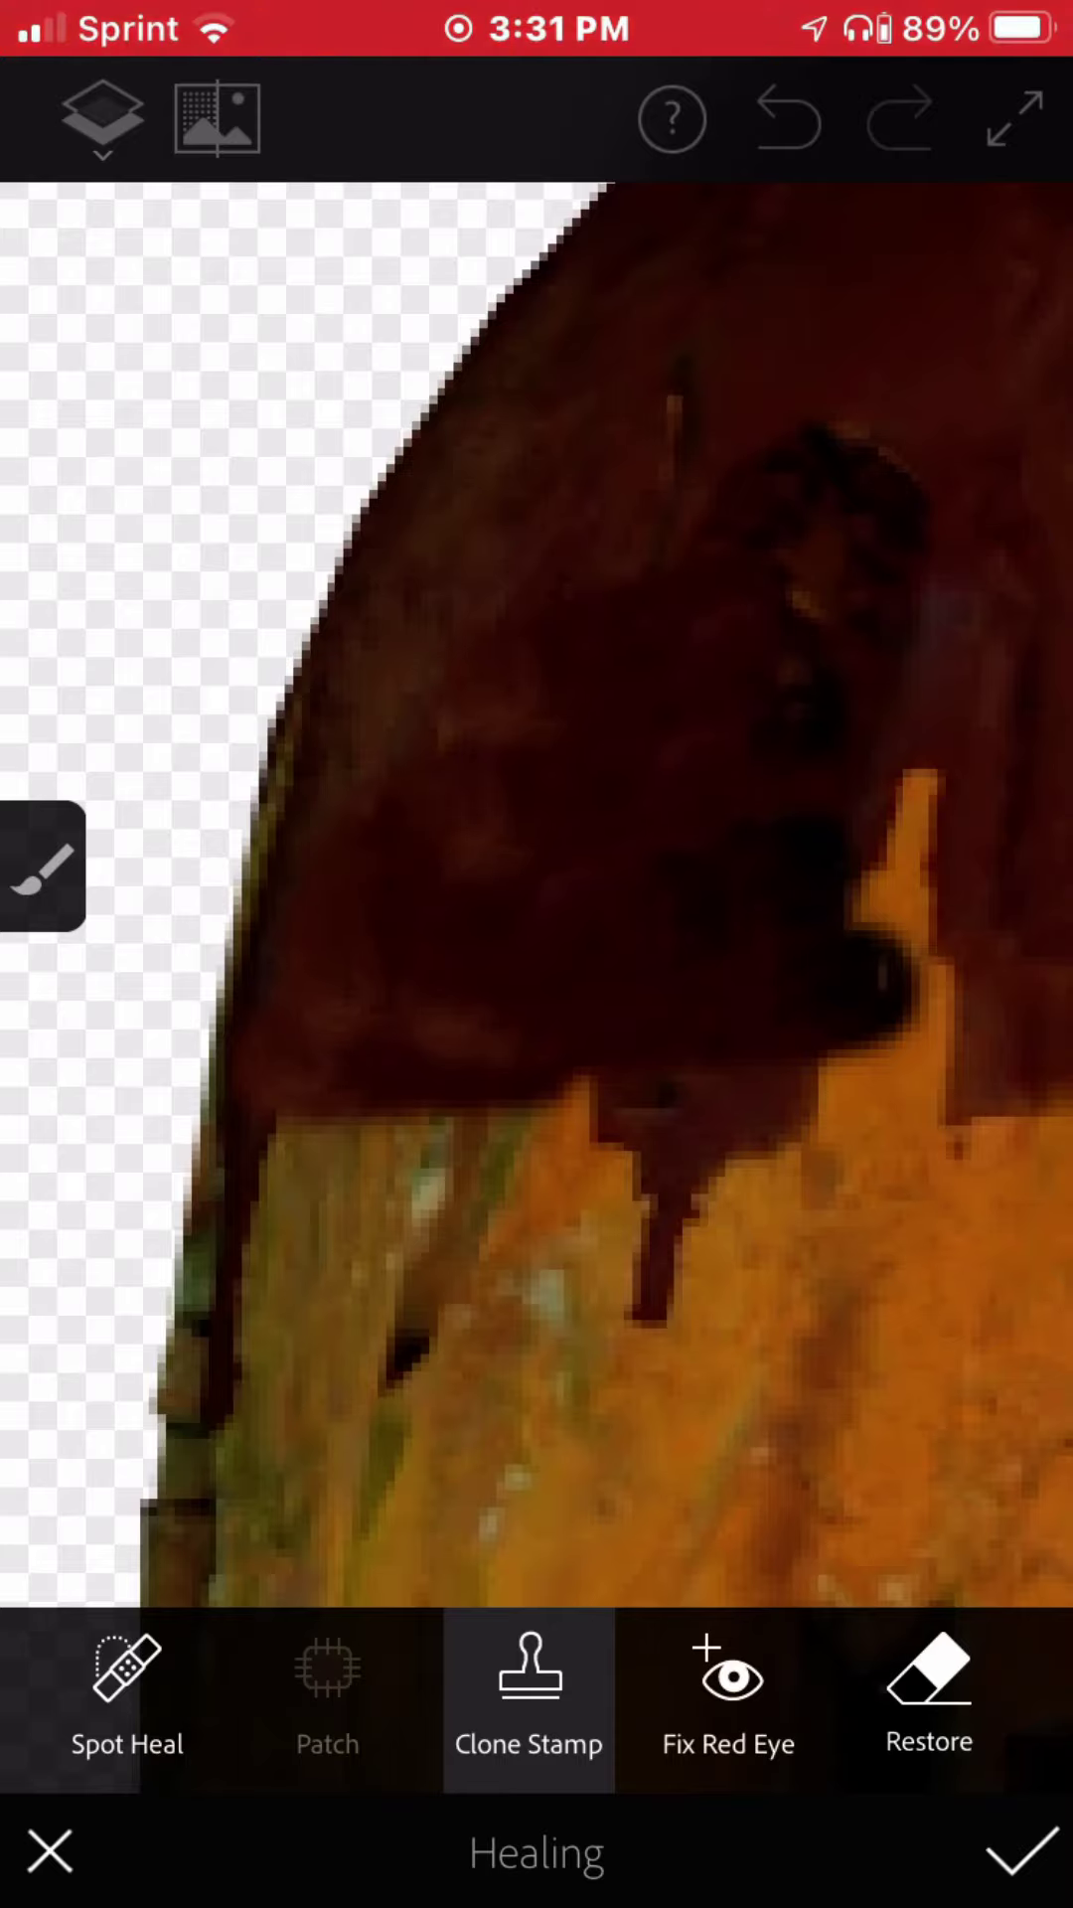
pyautogui.moveTo(745, 1045); pyautogui.dragTo(448, 597)
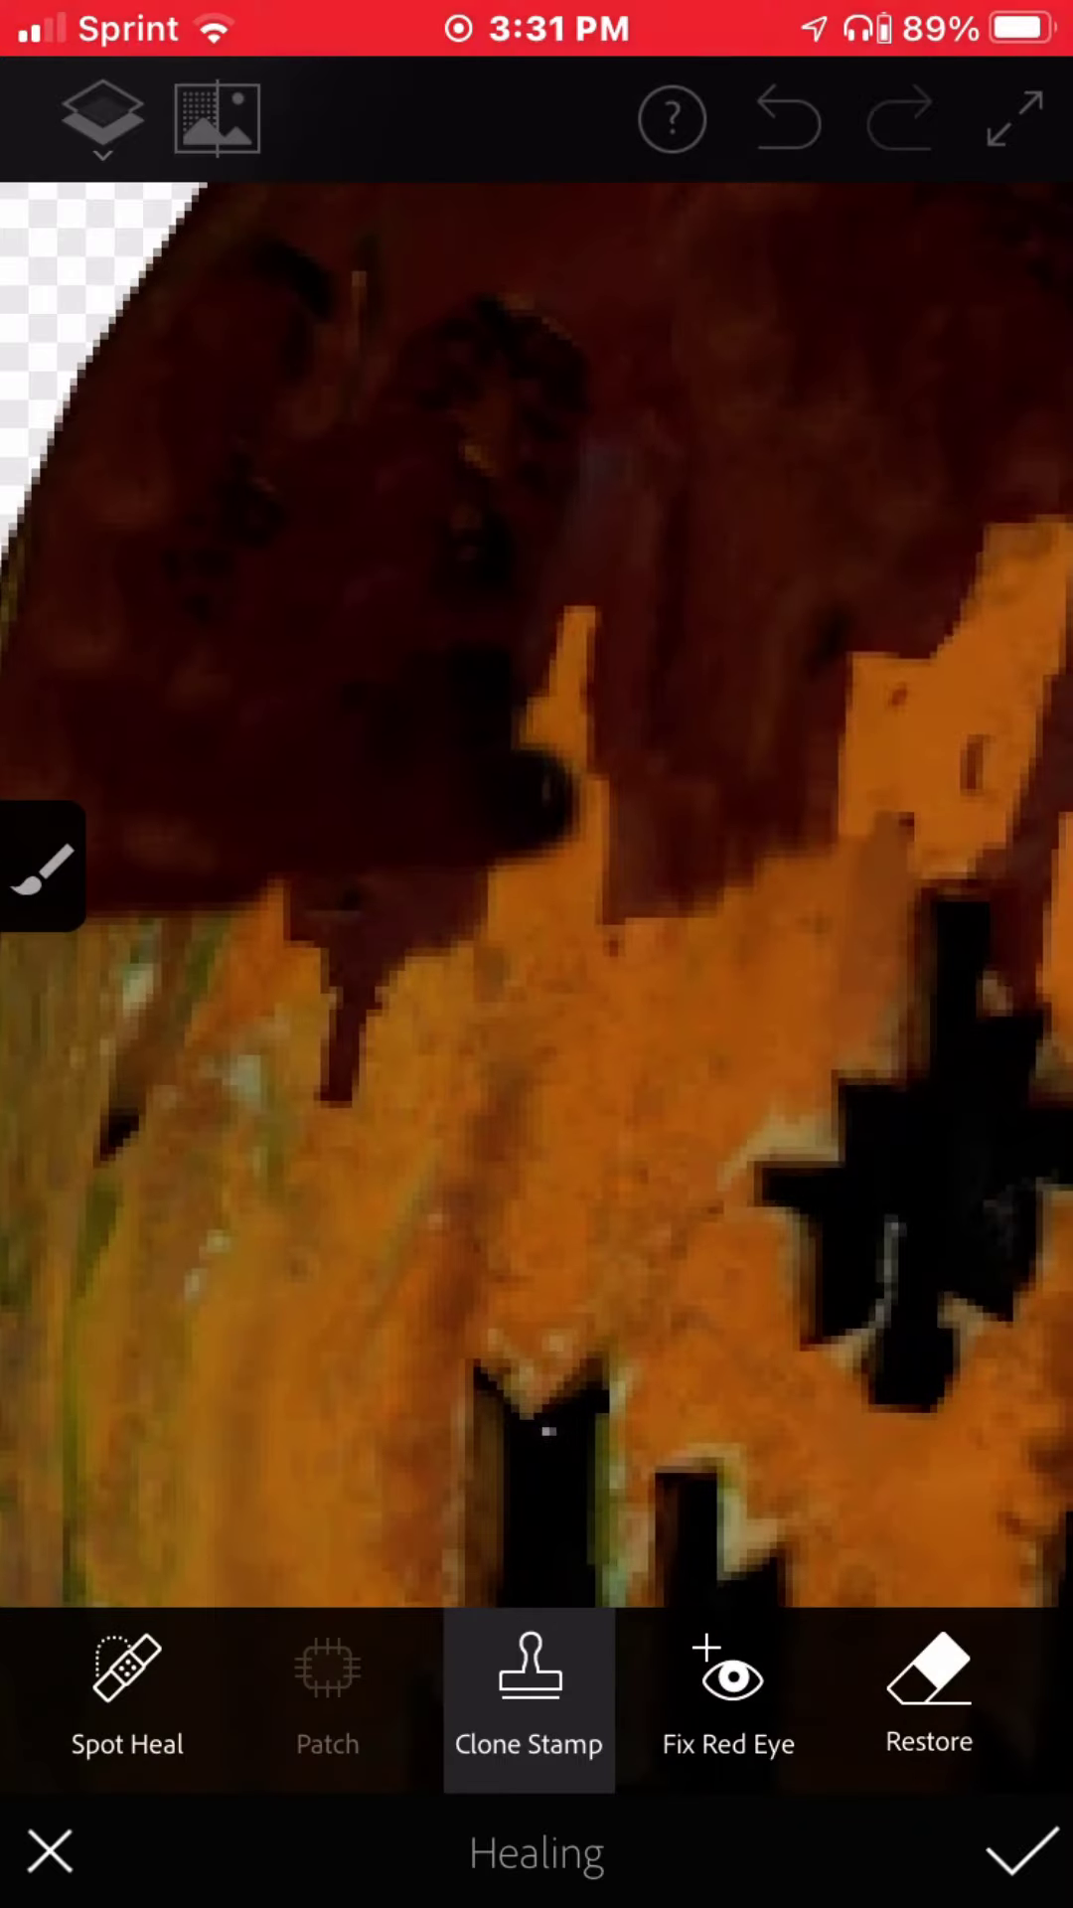
pyautogui.moveTo(596, 1193); pyautogui.dragTo(447, 671)
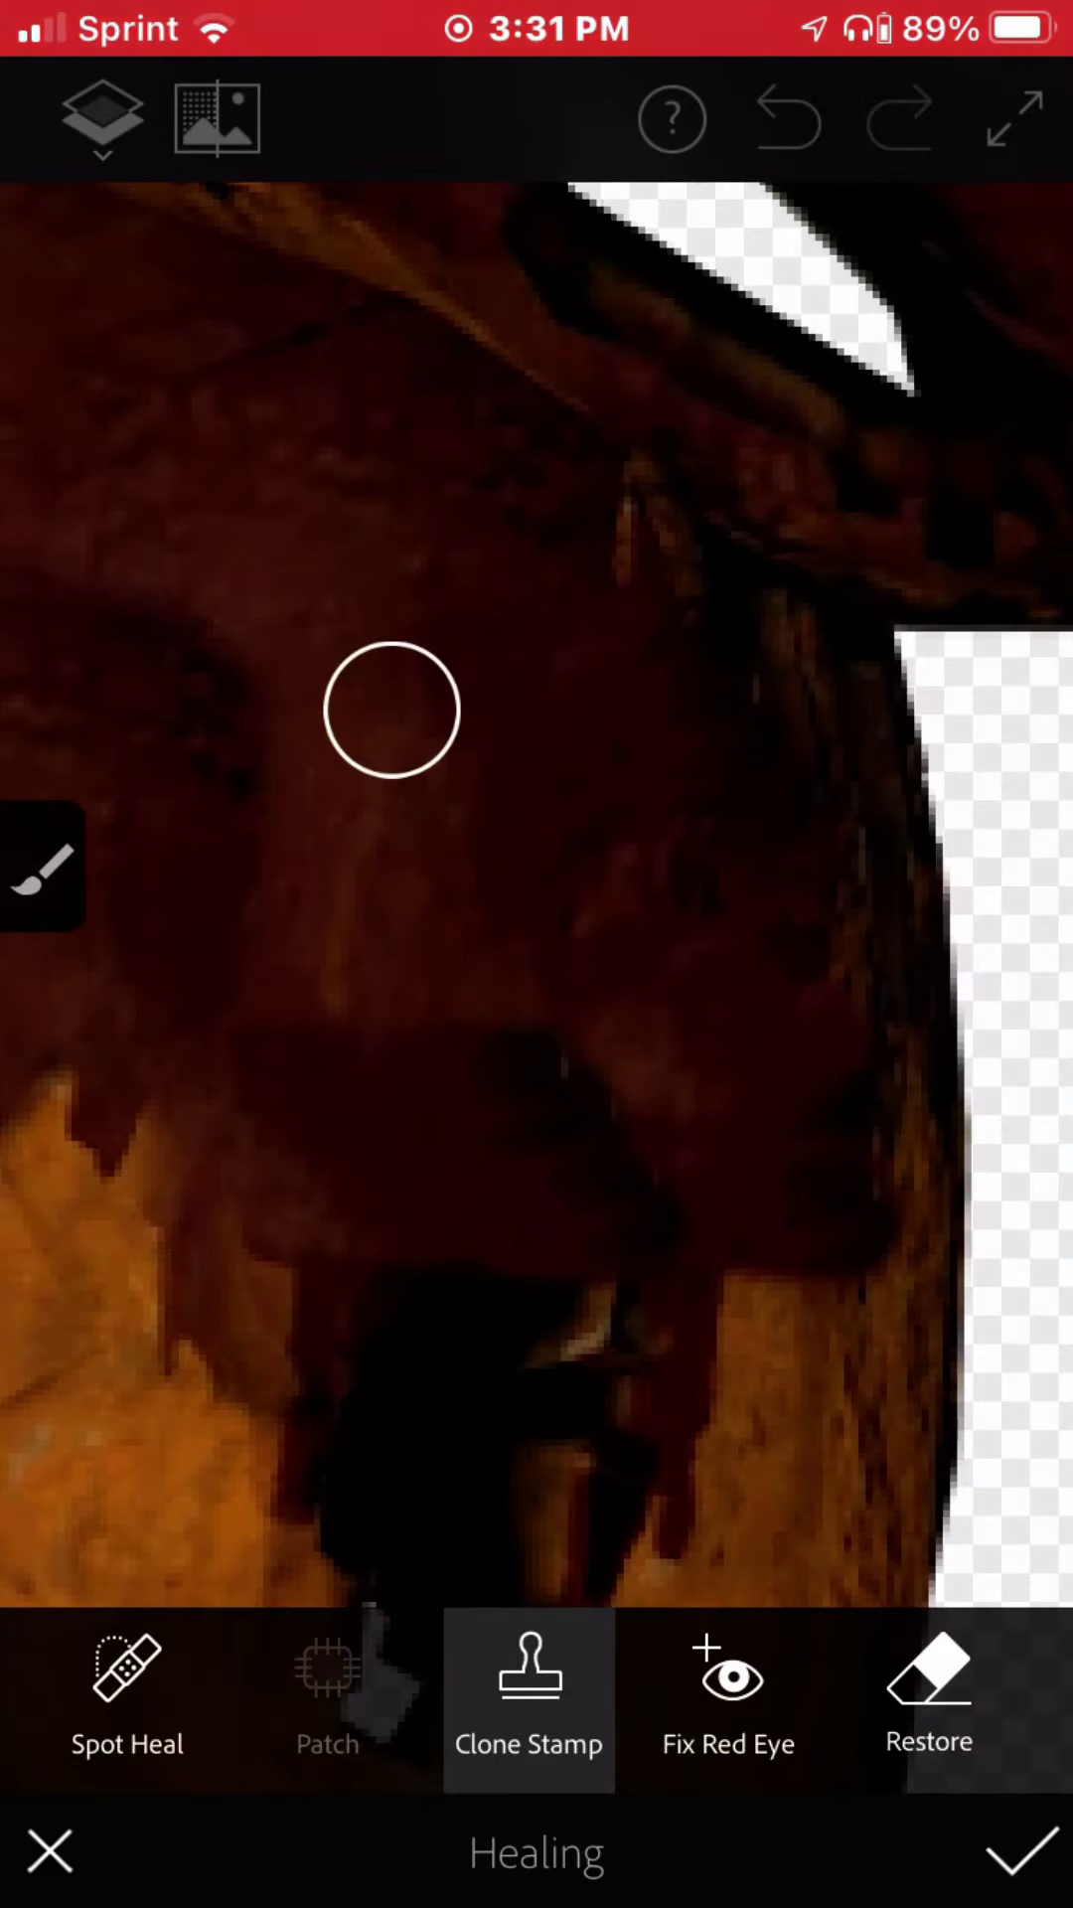
pyautogui.moveTo(747, 746); pyautogui.dragTo(372, 1044)
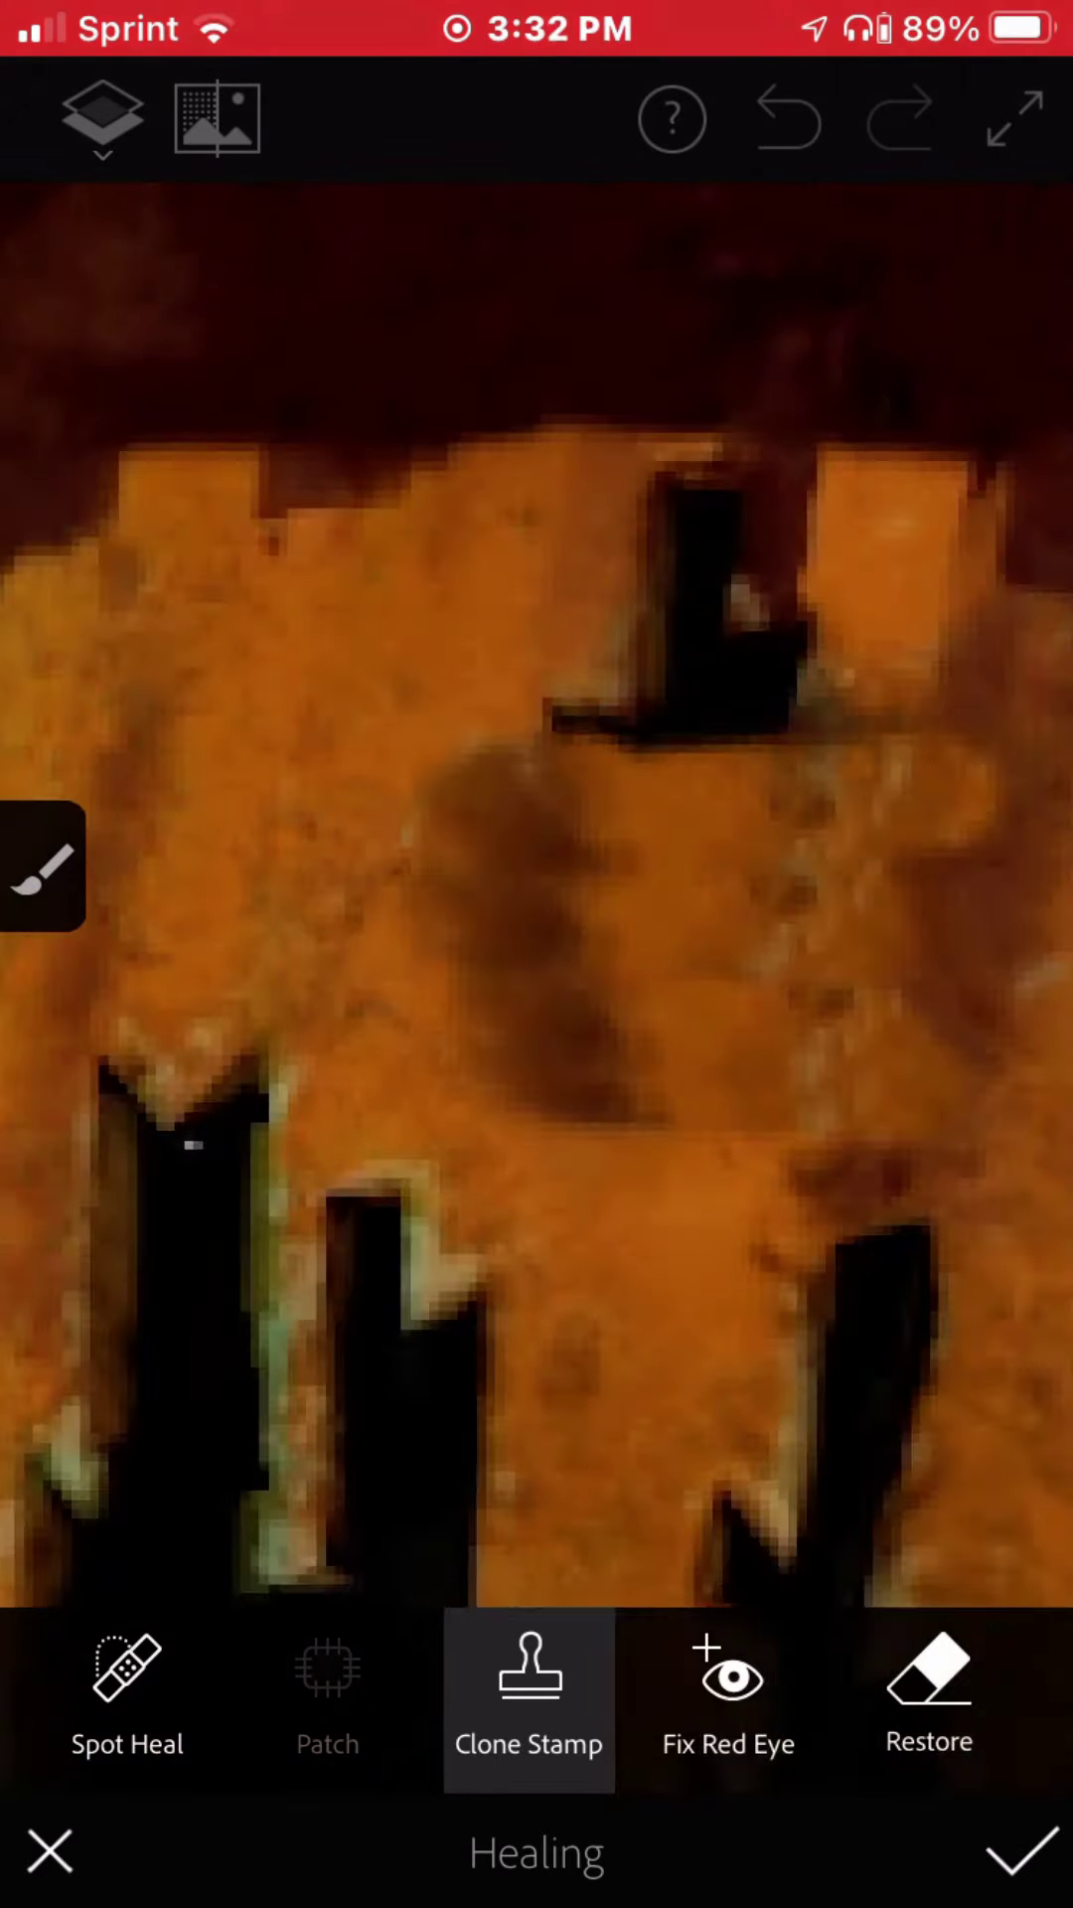
pyautogui.moveTo(536, 1192); pyautogui.dragTo(537, 745)
pyautogui.moveTo(641, 925); pyautogui.dragTo(918, 792)
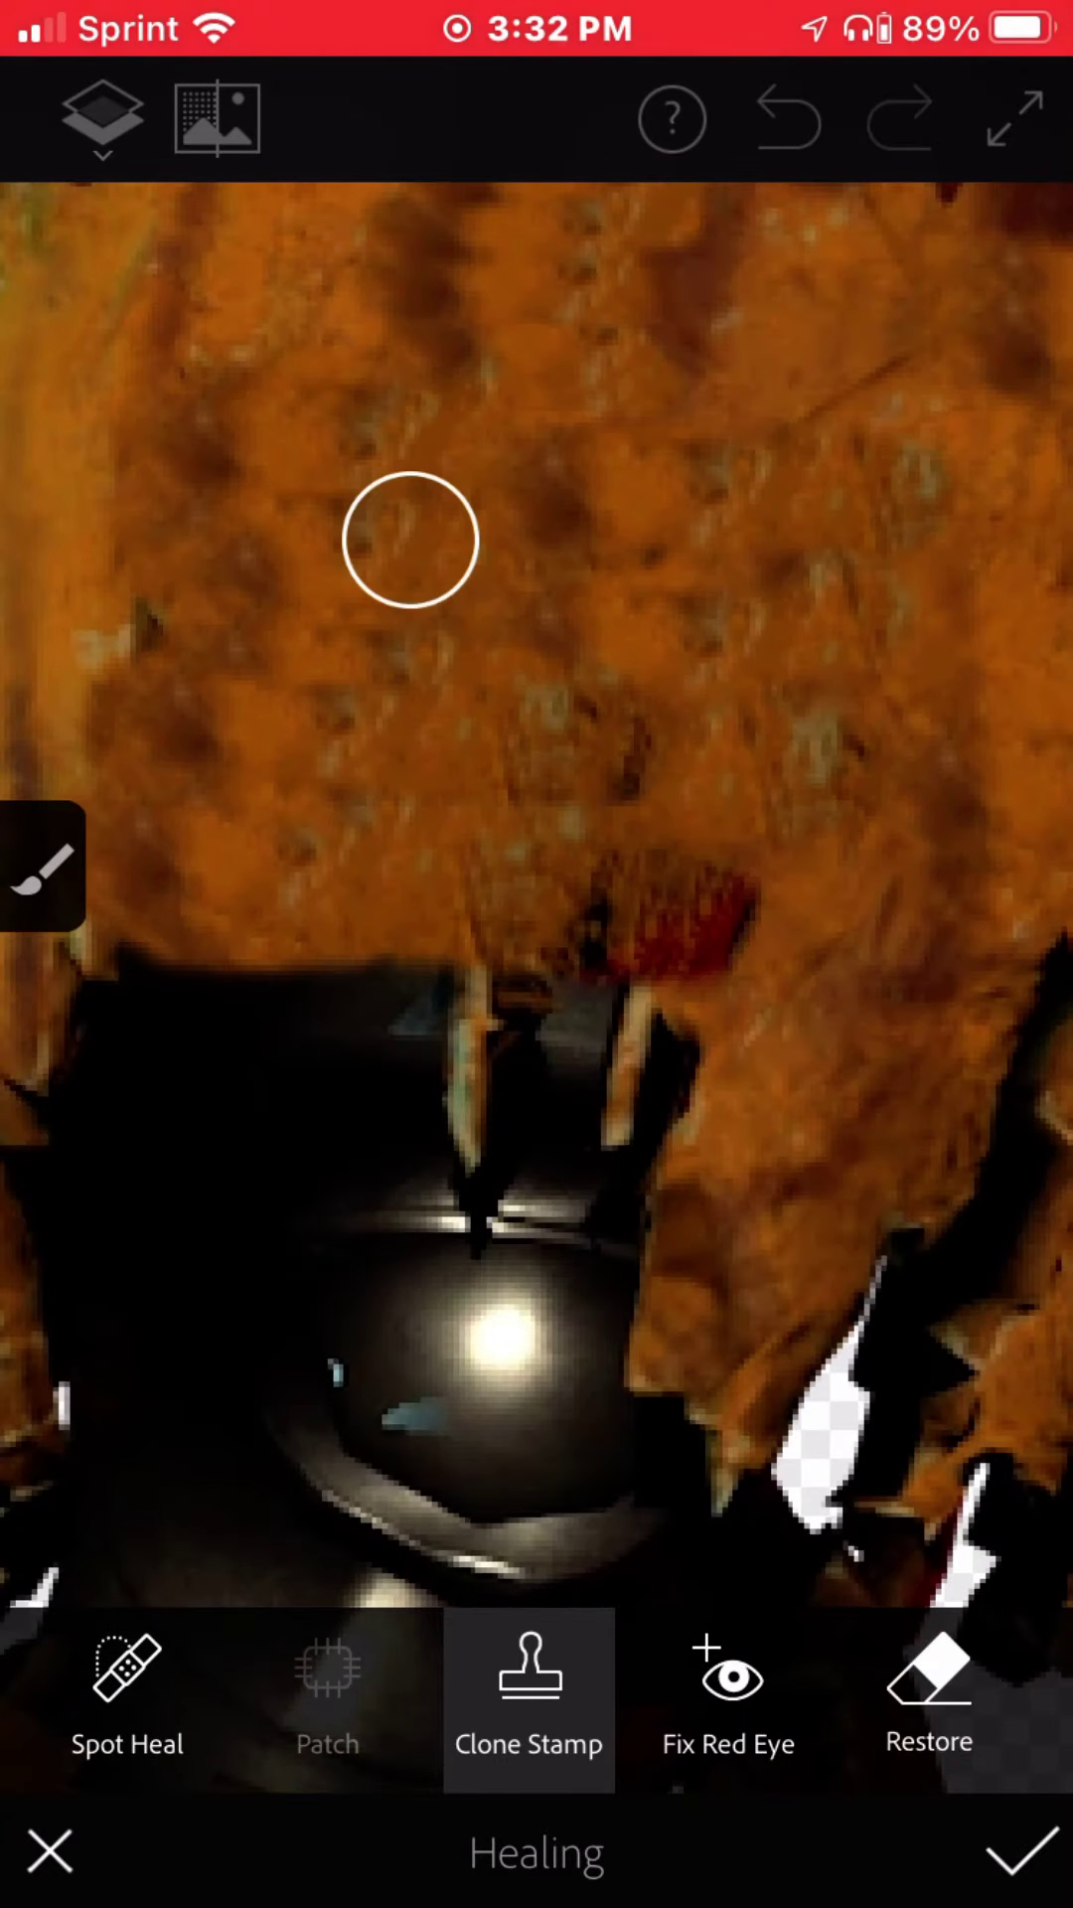
pyautogui.moveTo(537, 1194)
pyautogui.mouseDown()
pyautogui.moveTo(537, 746)
pyautogui.moveTo(447, 1043)
pyautogui.mouseUp()
pyautogui.moveTo(536, 895)
pyautogui.mouseDown()
pyautogui.moveTo(746, 597)
pyautogui.moveTo(447, 895)
pyautogui.mouseUp()
pyautogui.moveTo(537, 1192); pyautogui.dragTo(538, 745)
# Paint cloned fur over the torn gaps on the bear's leg and around the mouth.
pyautogui.moveTo(686, 1268)
pyautogui.mouseDown()
pyautogui.moveTo(402, 1134)
pyautogui.moveTo(30, 1119)
pyautogui.mouseUp()
pyautogui.moveTo(537, 1193)
pyautogui.mouseDown()
pyautogui.moveTo(502, 765)
pyautogui.moveTo(537, 1193)
pyautogui.moveTo(537, 598)
pyautogui.mouseUp()
pyautogui.scroll(5, 507, 1028)
pyautogui.moveTo(447, 1044)
pyautogui.mouseDown()
pyautogui.moveTo(671, 746)
pyautogui.moveTo(448, 969)
pyautogui.mouseUp()
pyautogui.moveTo(537, 1043); pyautogui.dragTo(538, 597)
pyautogui.moveTo(447, 596); pyautogui.dragTo(671, 1044)
pyautogui.moveTo(536, 745); pyautogui.dragTo(537, 1192)
pyautogui.moveTo(670, 895); pyautogui.dragTo(447, 1044)
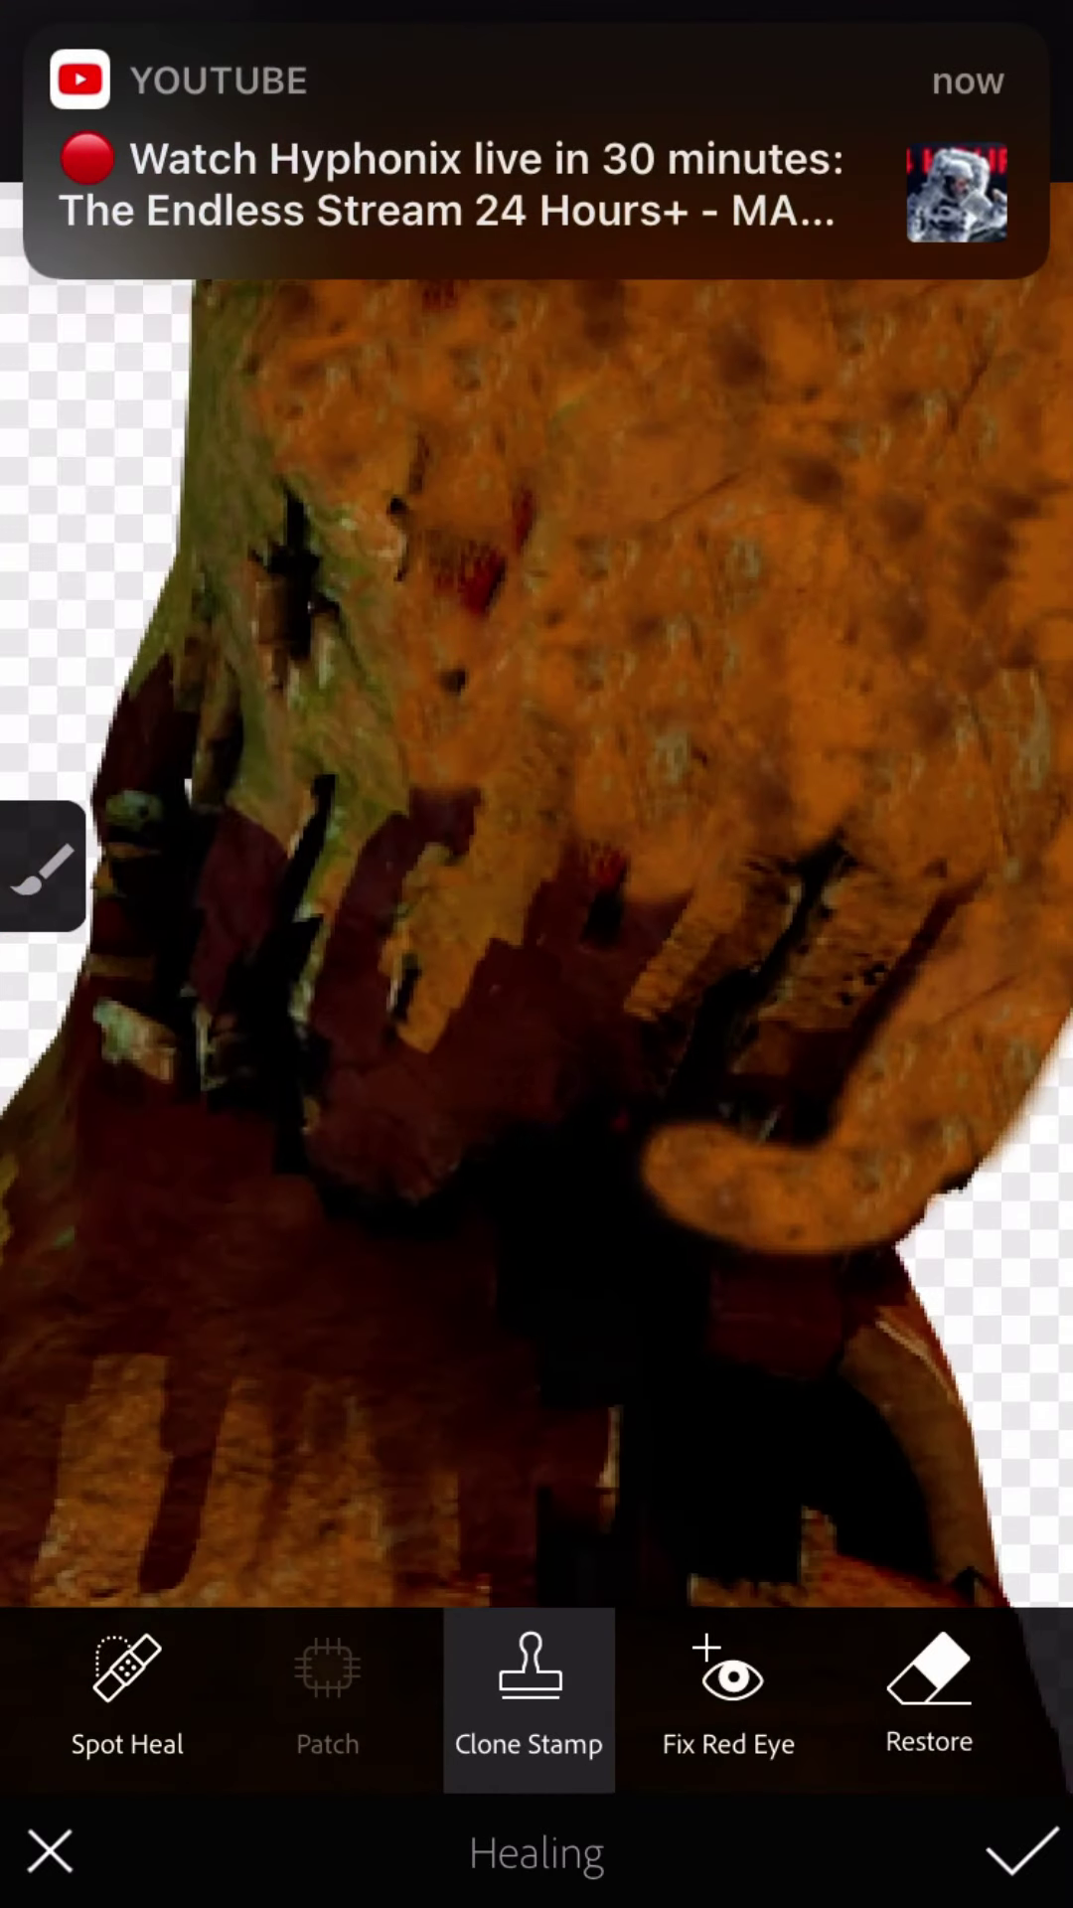
pyautogui.moveTo(298, 775); pyautogui.dragTo(671, 1134)
pyautogui.moveTo(537, 745)
pyautogui.mouseDown()
pyautogui.moveTo(537, 1043)
pyautogui.moveTo(537, 596)
pyautogui.mouseUp()
pyautogui.moveTo(449, 597); pyautogui.dragTo(597, 1044)
pyautogui.moveTo(596, 745); pyautogui.dragTo(448, 1043)
pyautogui.moveTo(926, 1090); pyautogui.dragTo(762, 1050)
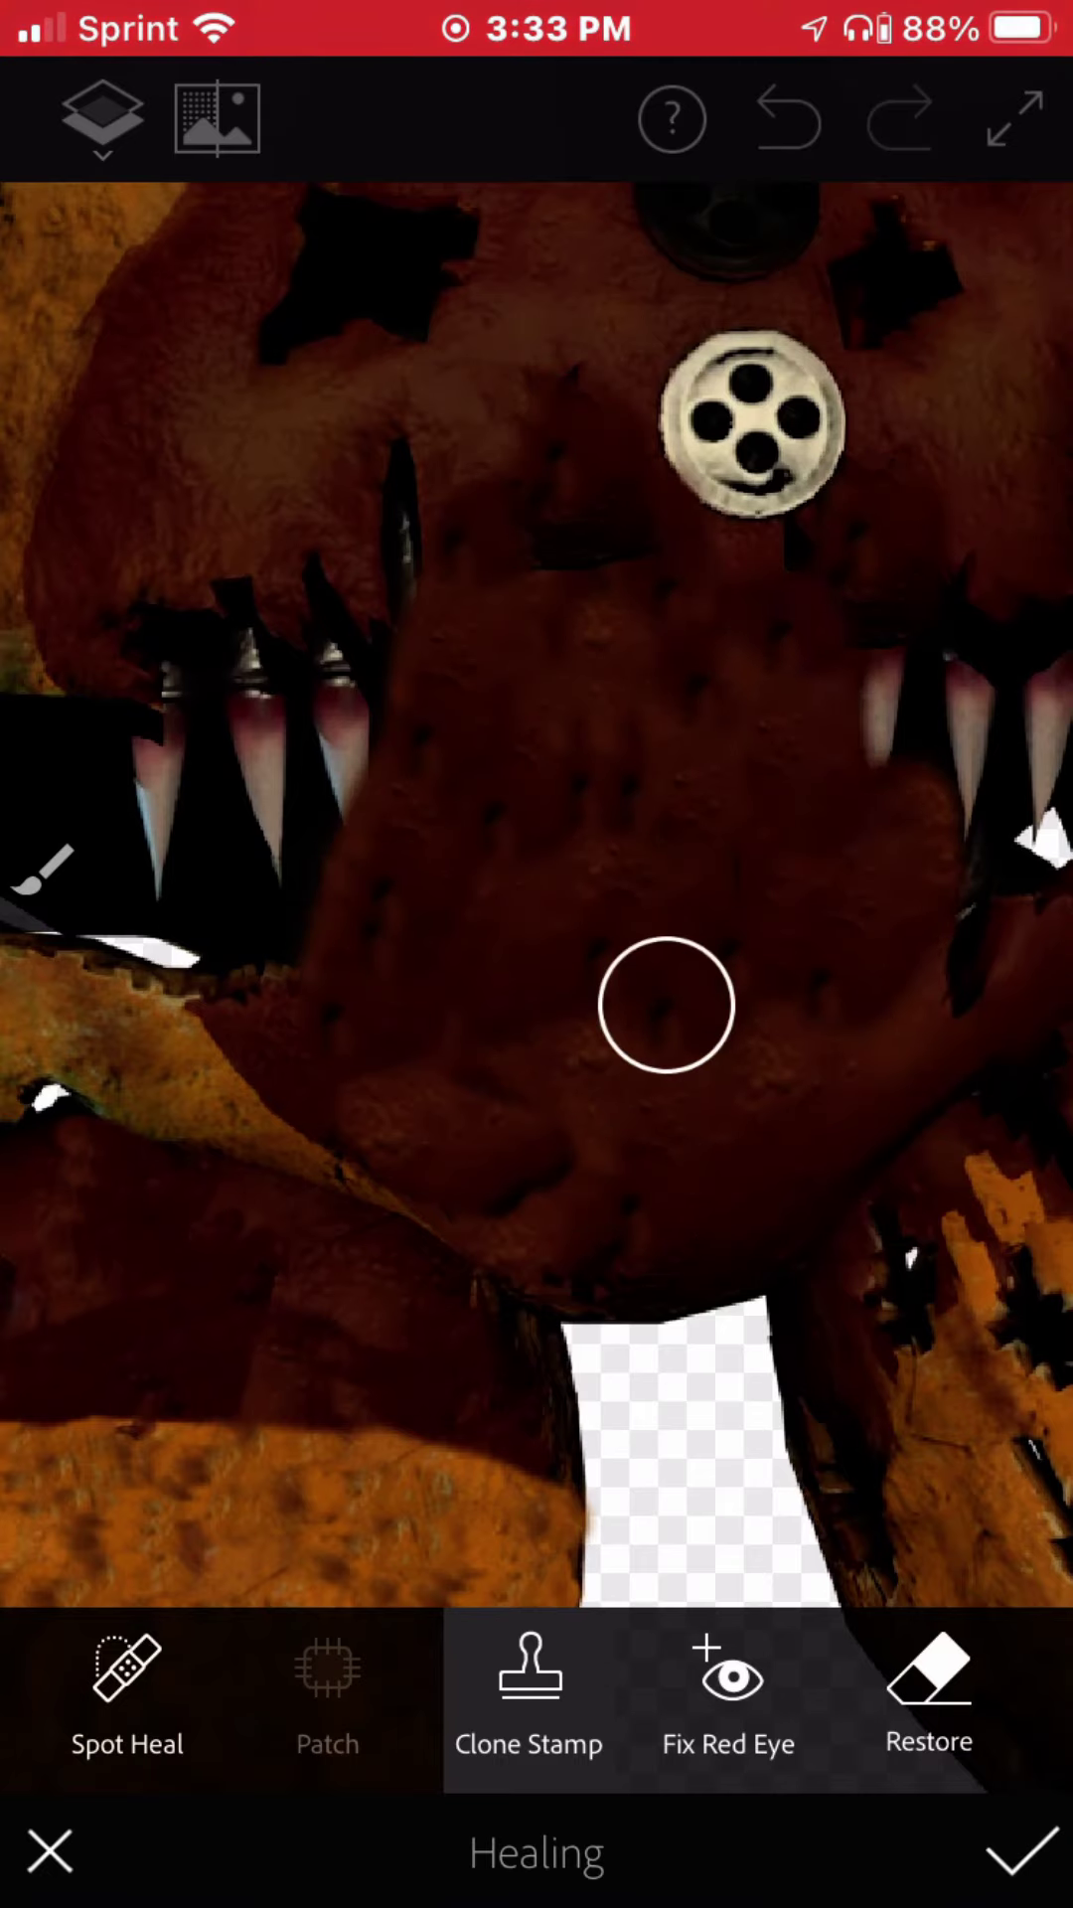
# Clone fur over the gaps between the bear's teeth and near the pink bow.
pyautogui.moveTo(666, 1006); pyautogui.dragTo(894, 745)
pyautogui.moveTo(448, 895); pyautogui.dragTo(671, 671)
pyautogui.moveTo(538, 745); pyautogui.dragTo(537, 1044)
pyautogui.moveTo(685, 1013); pyautogui.dragTo(448, 1043)
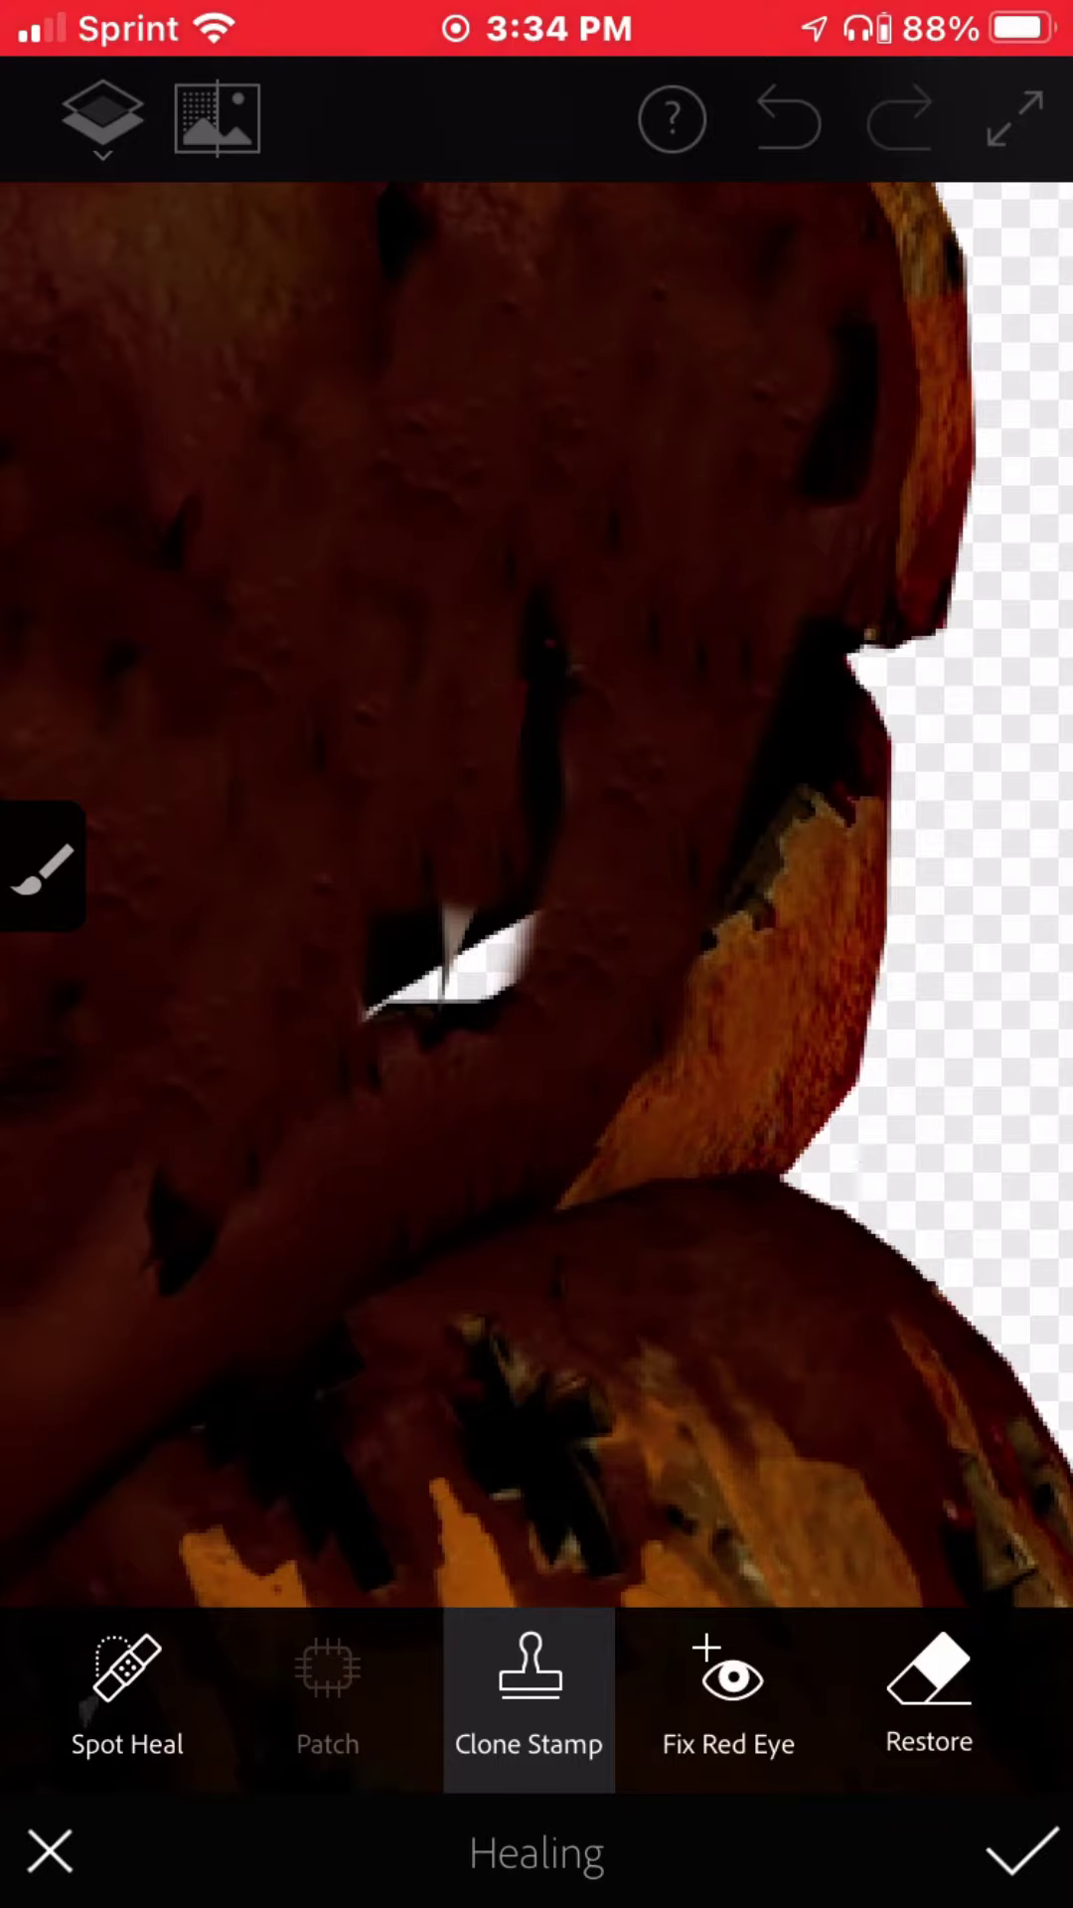
pyautogui.moveTo(447, 746); pyautogui.dragTo(745, 1193)
pyautogui.moveTo(298, 596); pyautogui.dragTo(596, 1193)
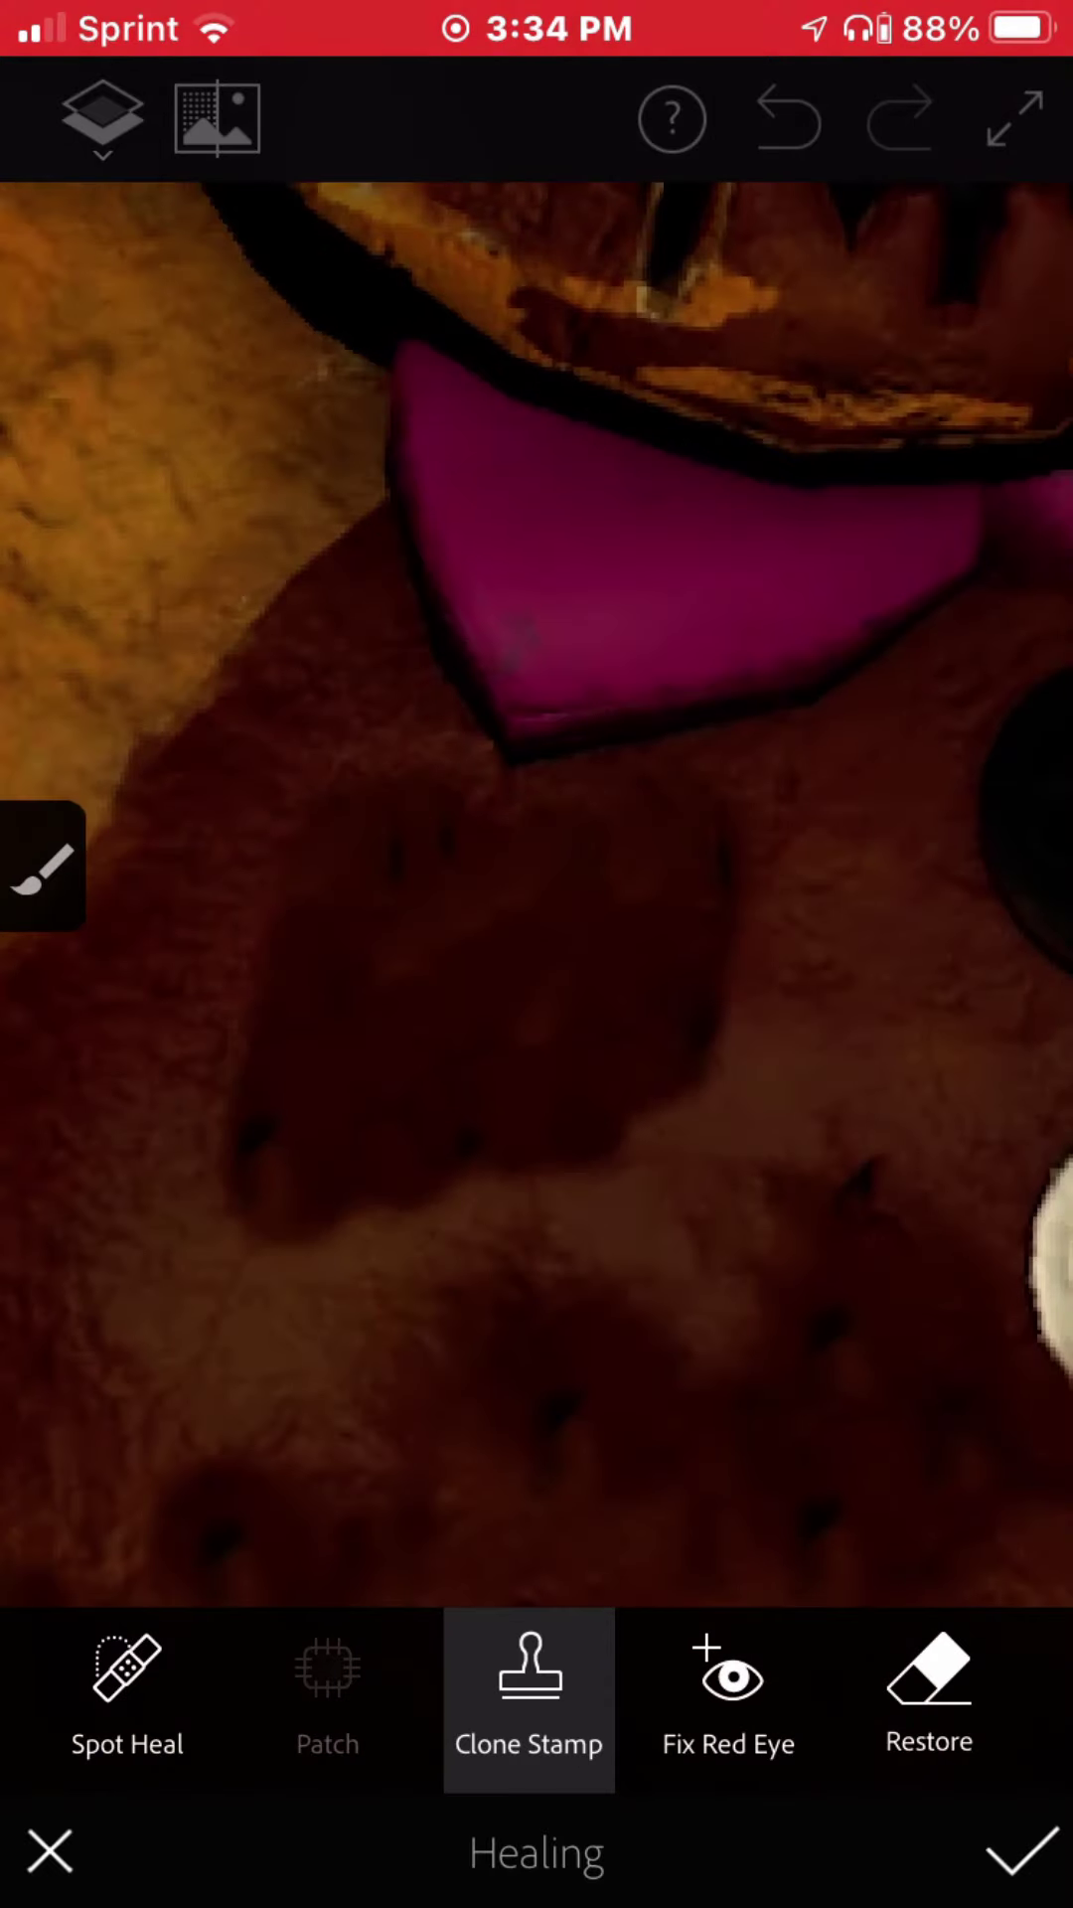
# Patch the holes on the bear's shoulder with cloned fur.
pyautogui.moveTo(536, 896); pyautogui.dragTo(538, 1044)
pyautogui.moveTo(627, 1044); pyautogui.dragTo(447, 896)
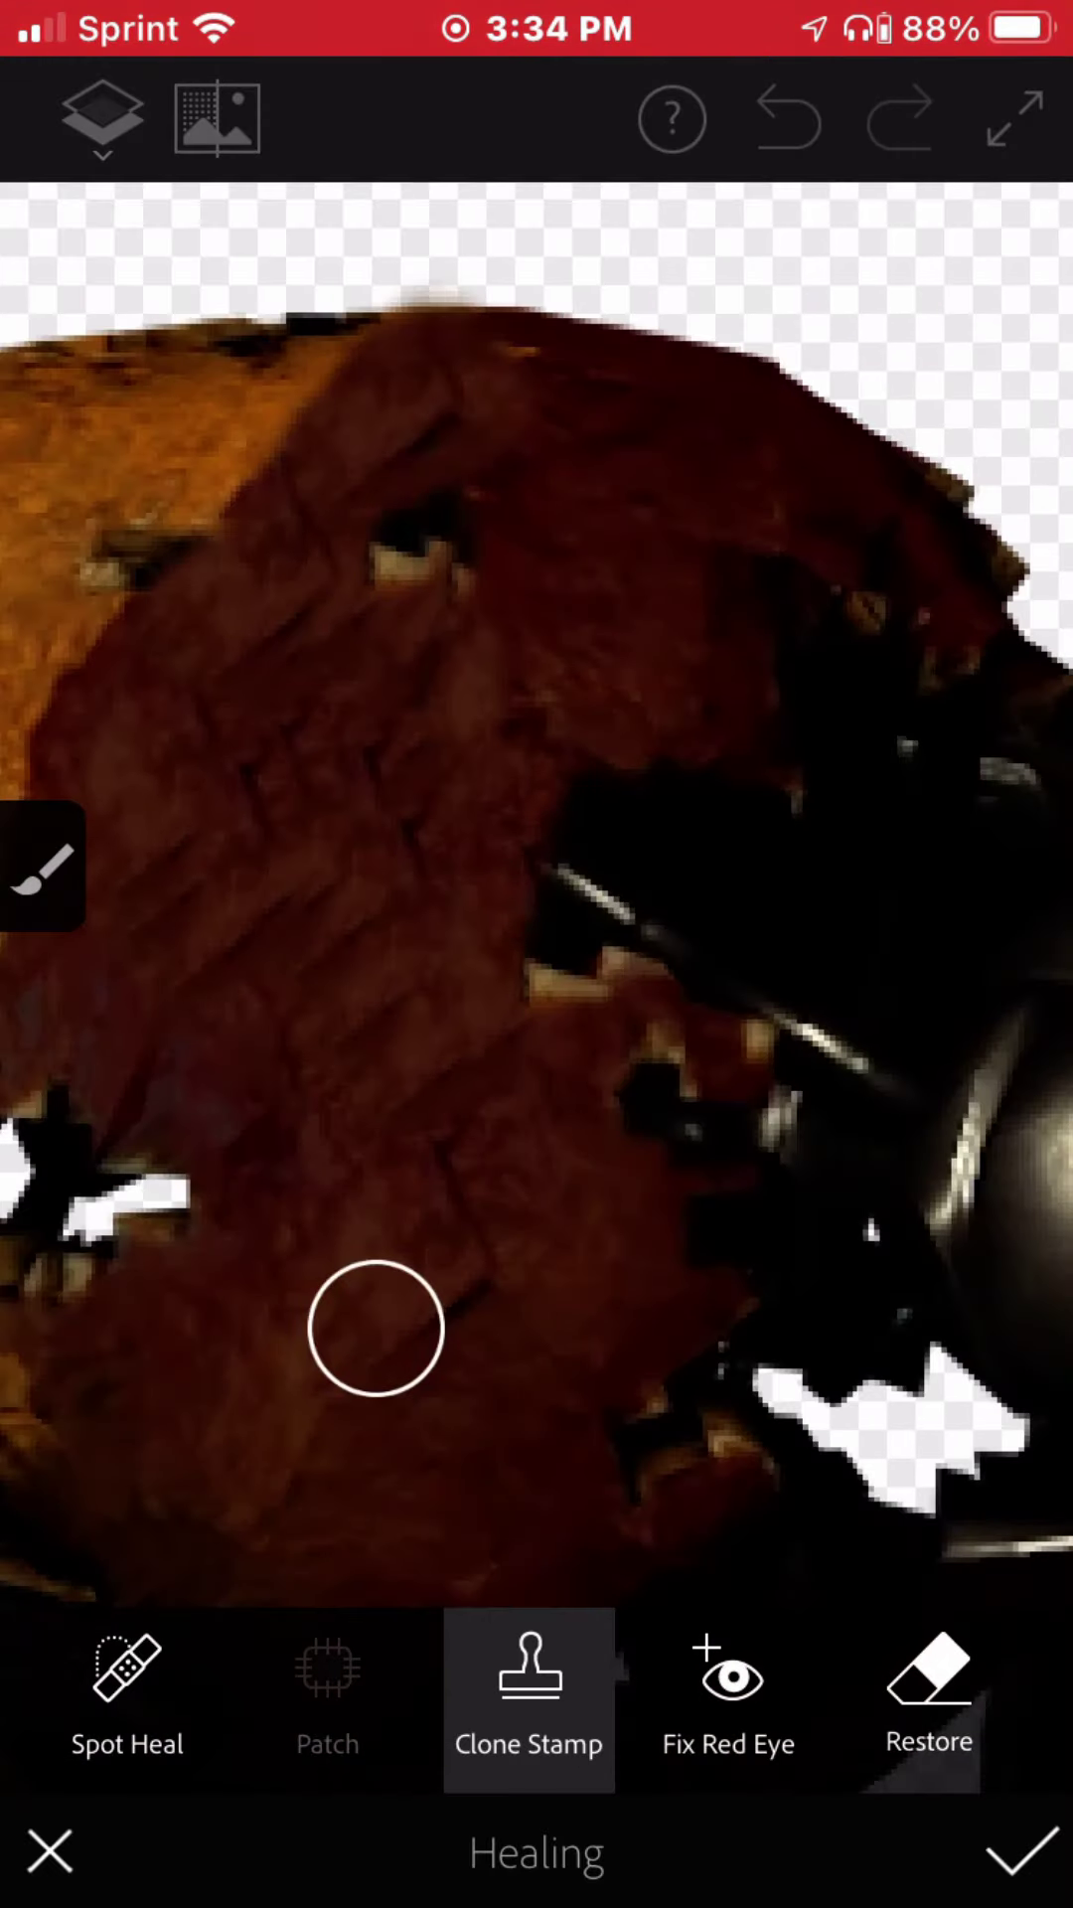
pyautogui.moveTo(538, 746); pyautogui.dragTo(298, 969)
pyautogui.moveTo(448, 745); pyautogui.dragTo(745, 1044)
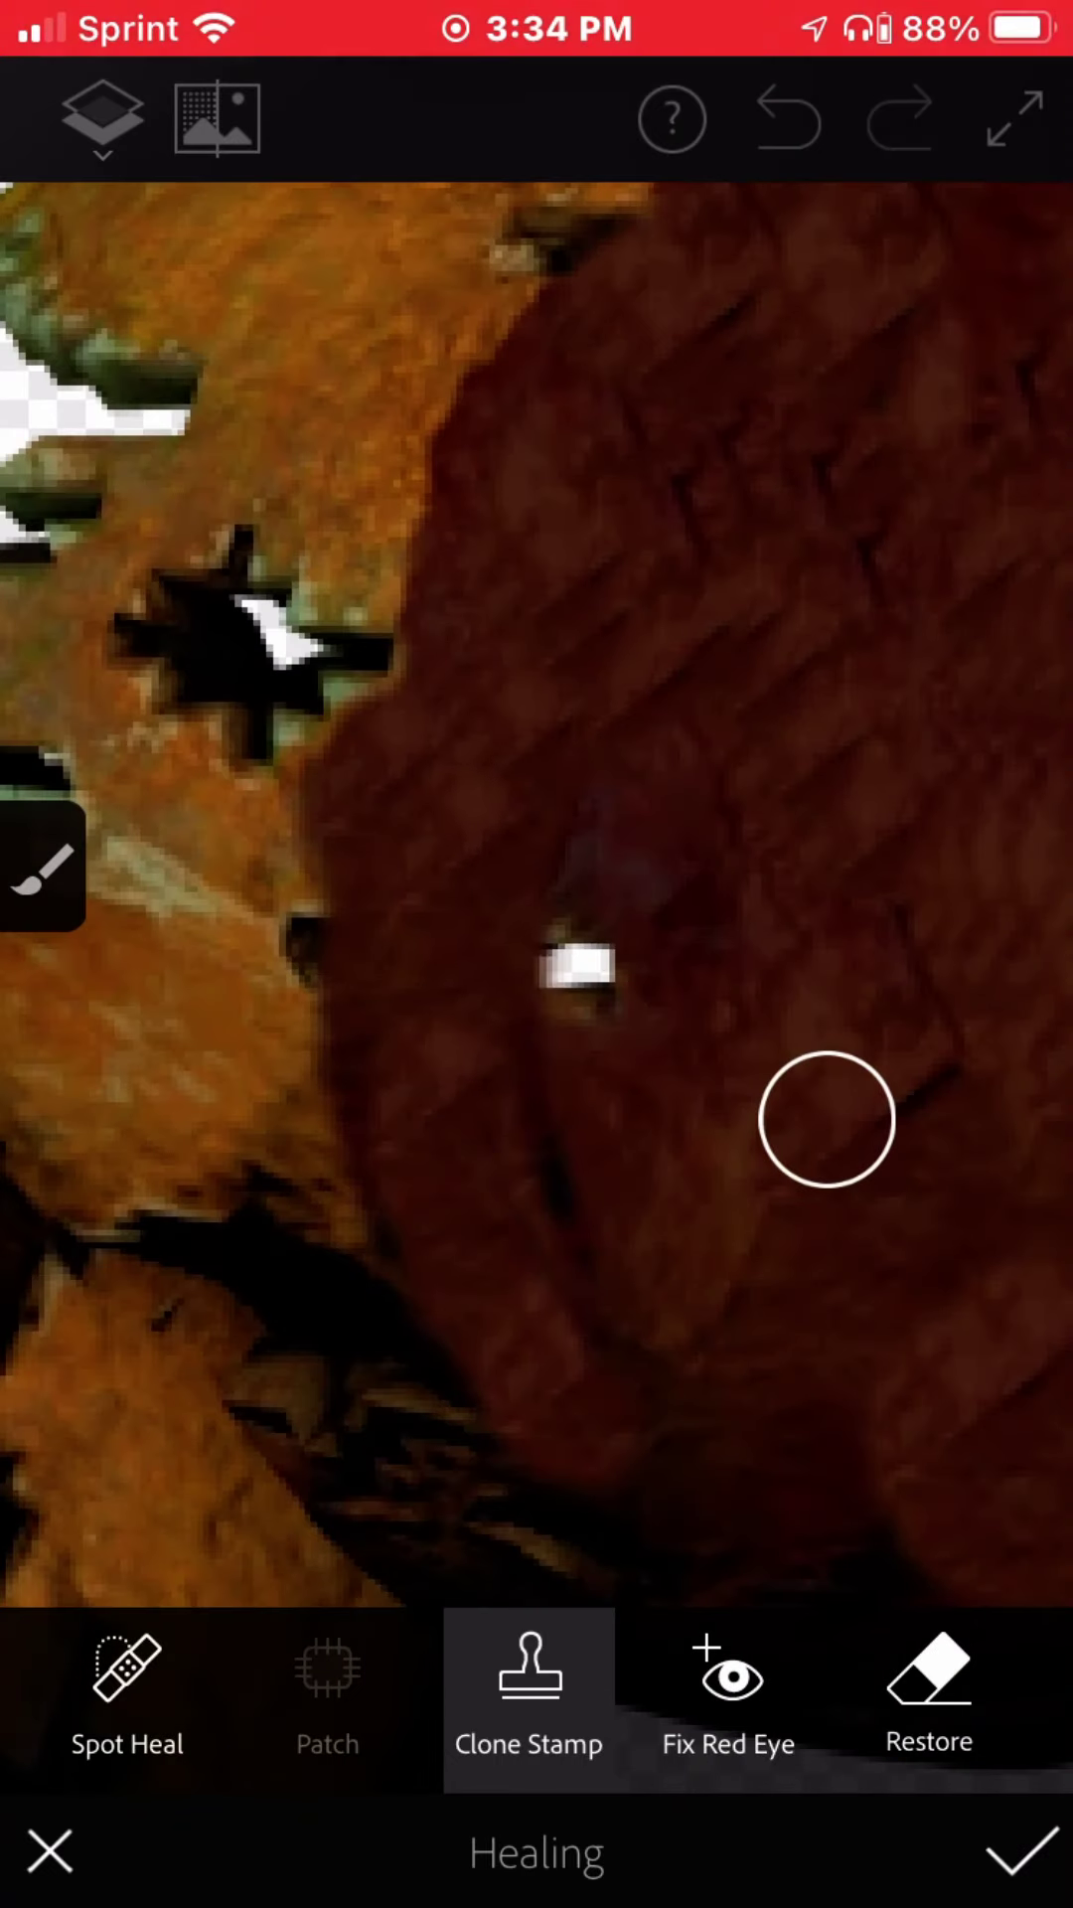
pyautogui.moveTo(597, 746); pyautogui.dragTo(745, 969)
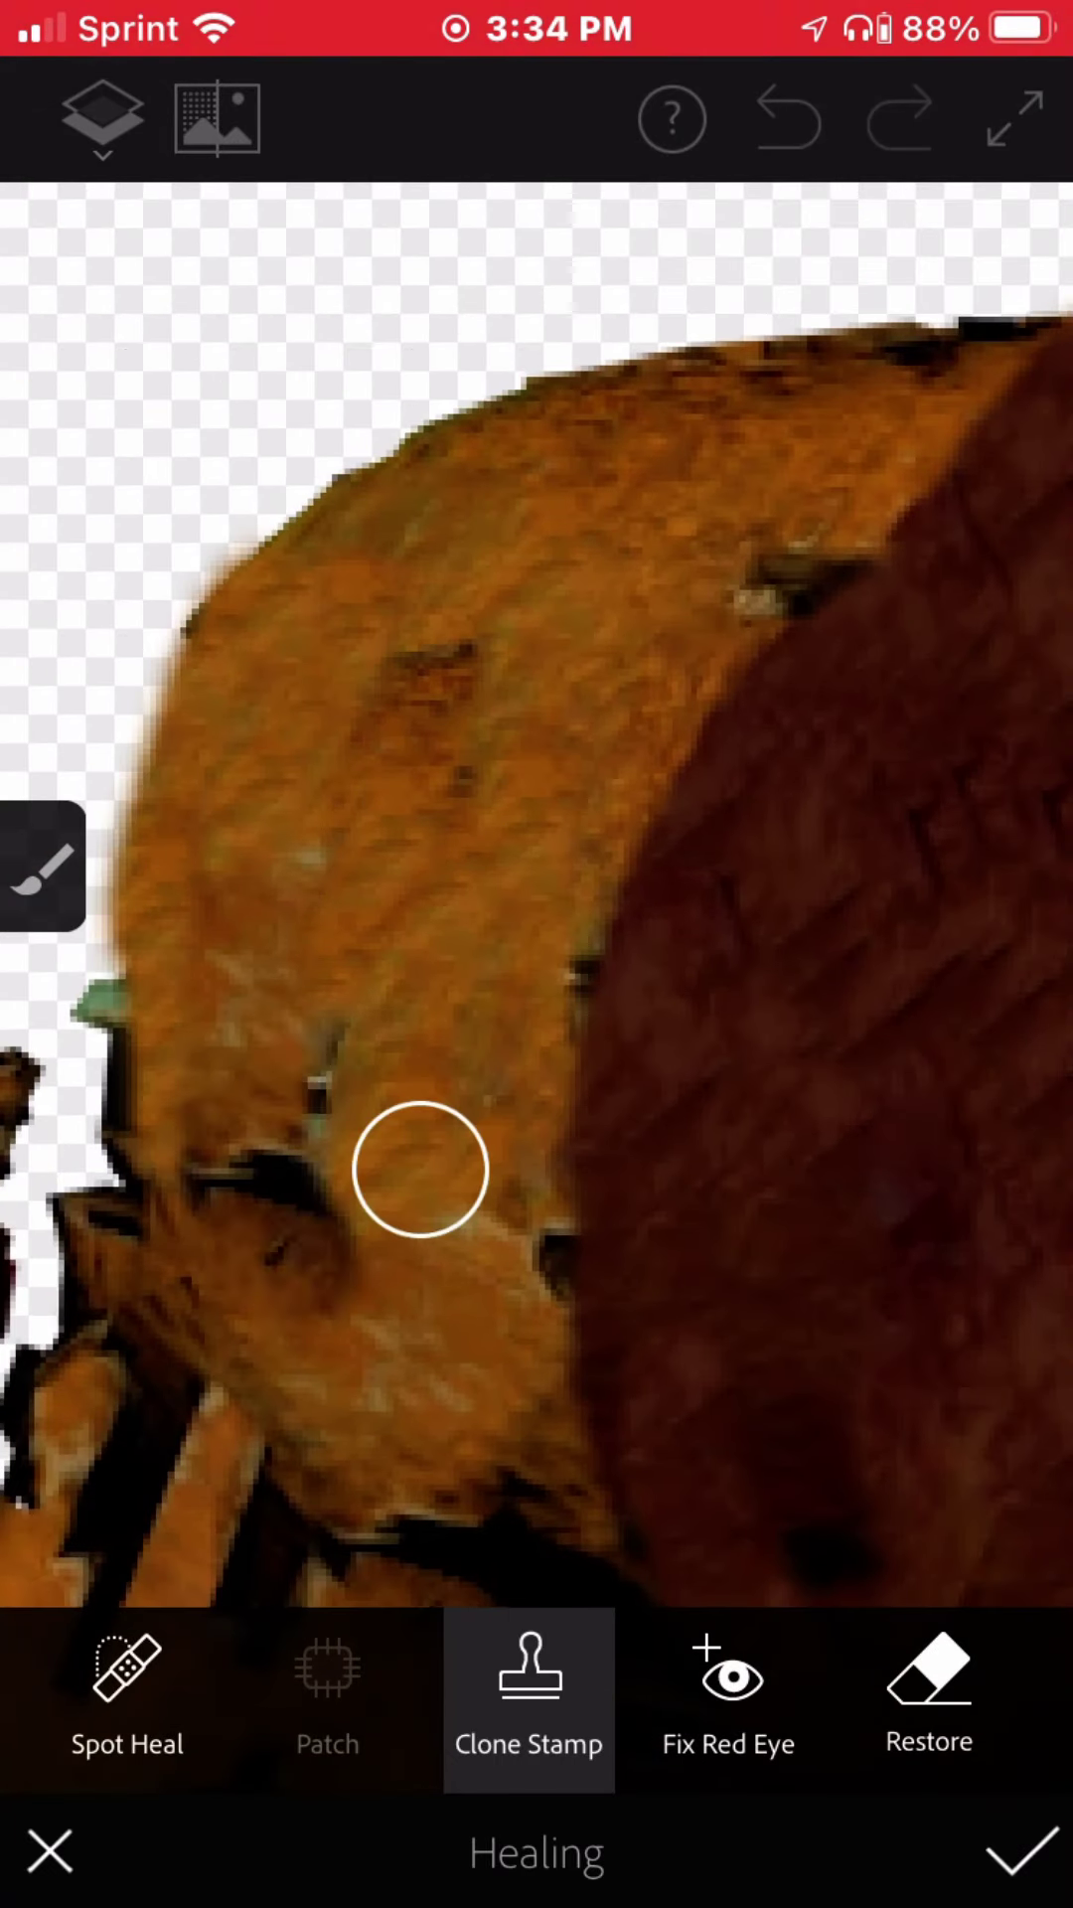
# Cover the remaining gaps along the arm and wrist joint with cloned fur.
pyautogui.moveTo(536, 1045); pyautogui.dragTo(373, 672)
pyautogui.moveTo(448, 746); pyautogui.dragTo(672, 970)
pyautogui.moveTo(596, 745); pyautogui.dragTo(670, 894)
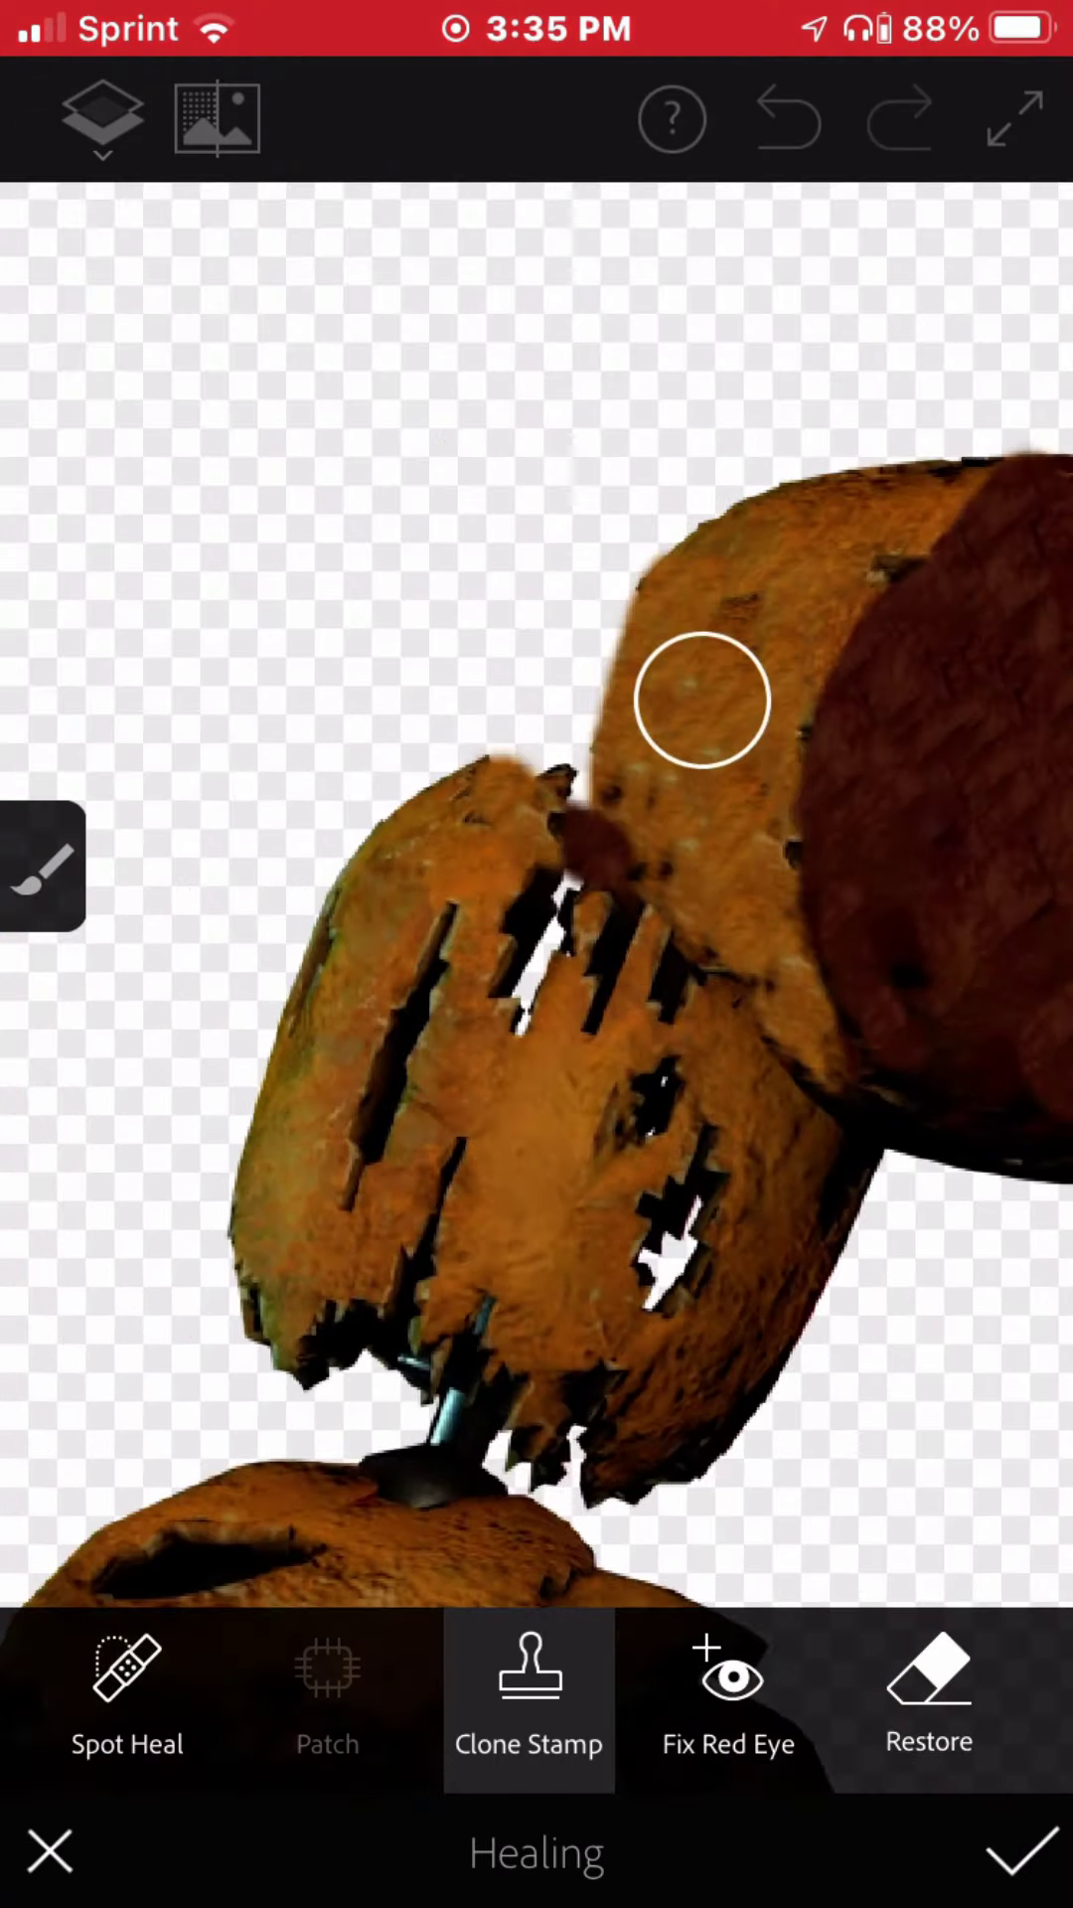
pyautogui.moveTo(671, 670); pyautogui.dragTo(449, 895)
pyautogui.moveTo(538, 746); pyautogui.dragTo(671, 596)
pyautogui.moveTo(597, 970); pyautogui.dragTo(449, 745)
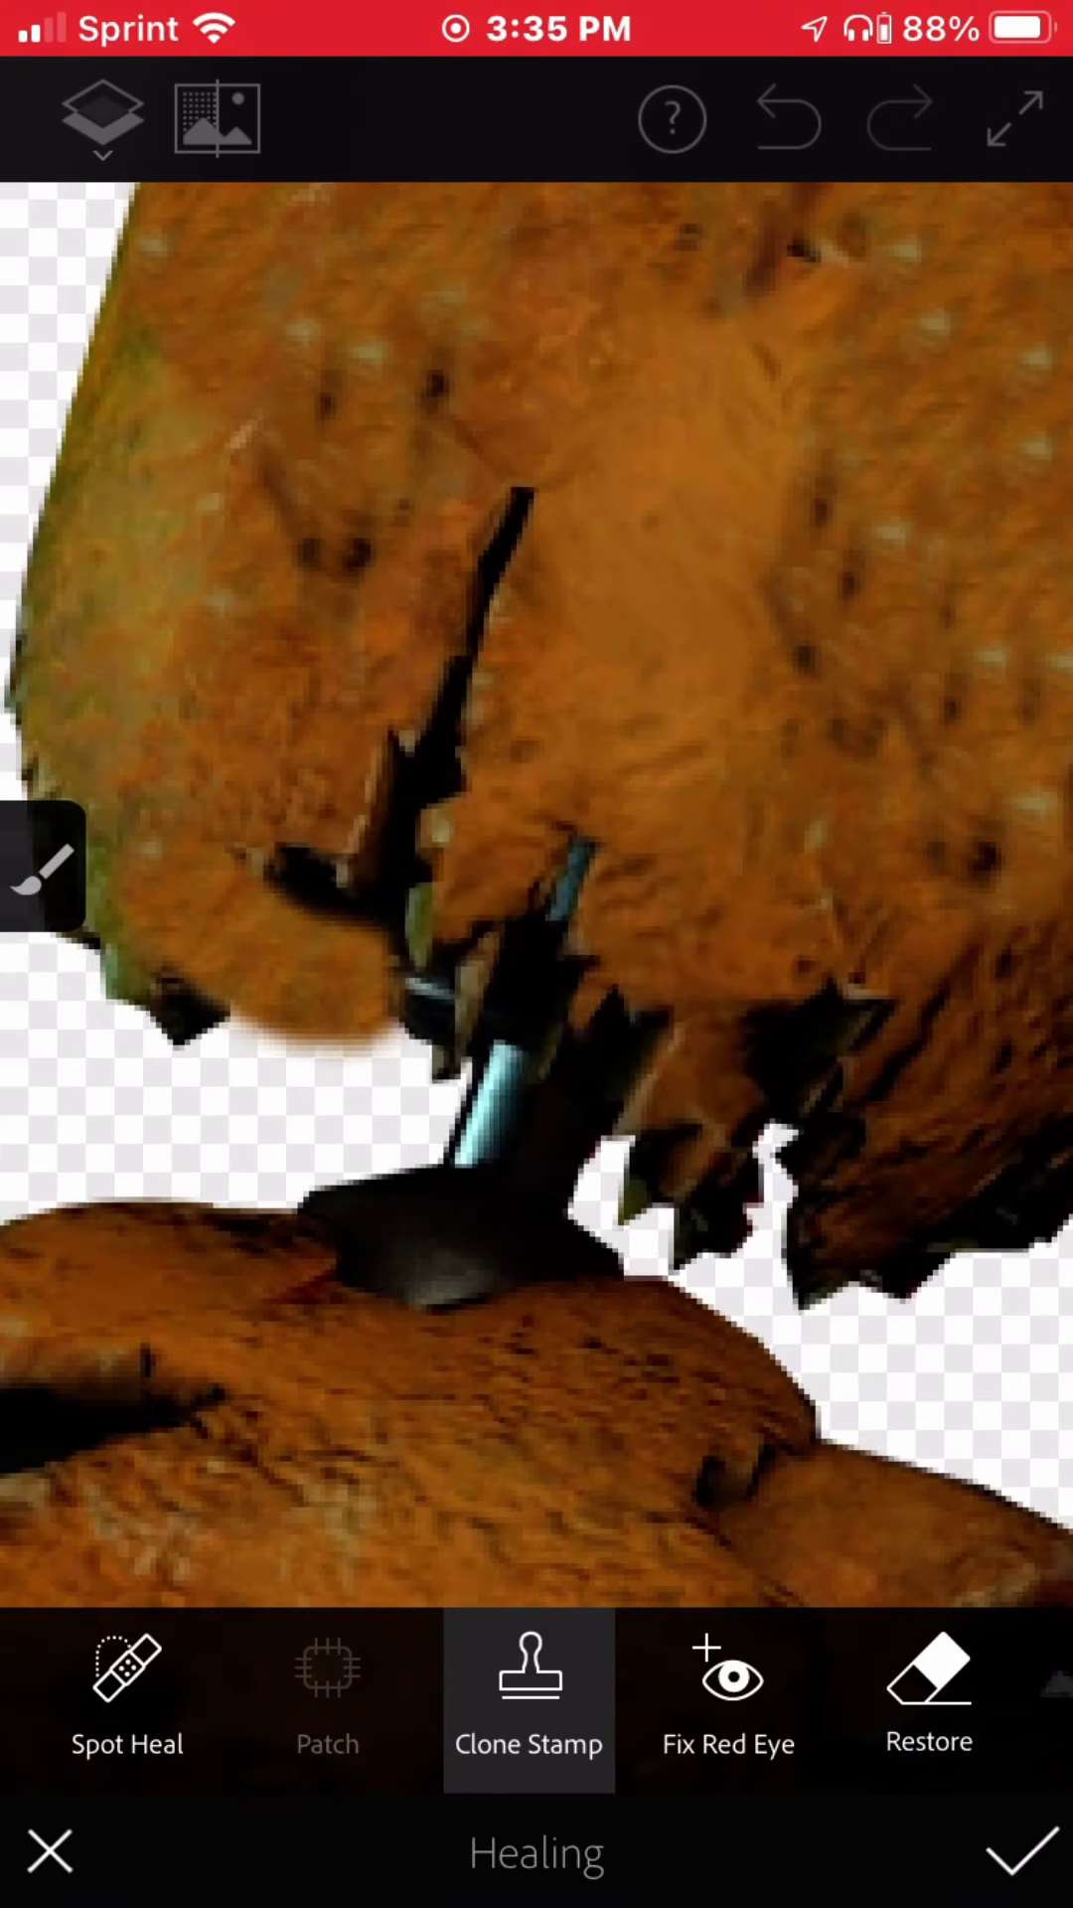
pyautogui.moveTo(537, 894)
pyautogui.mouseDown()
pyautogui.moveTo(536, 671)
pyautogui.moveTo(536, 969)
pyautogui.mouseUp()
pyautogui.moveTo(670, 745); pyautogui.dragTo(537, 894)
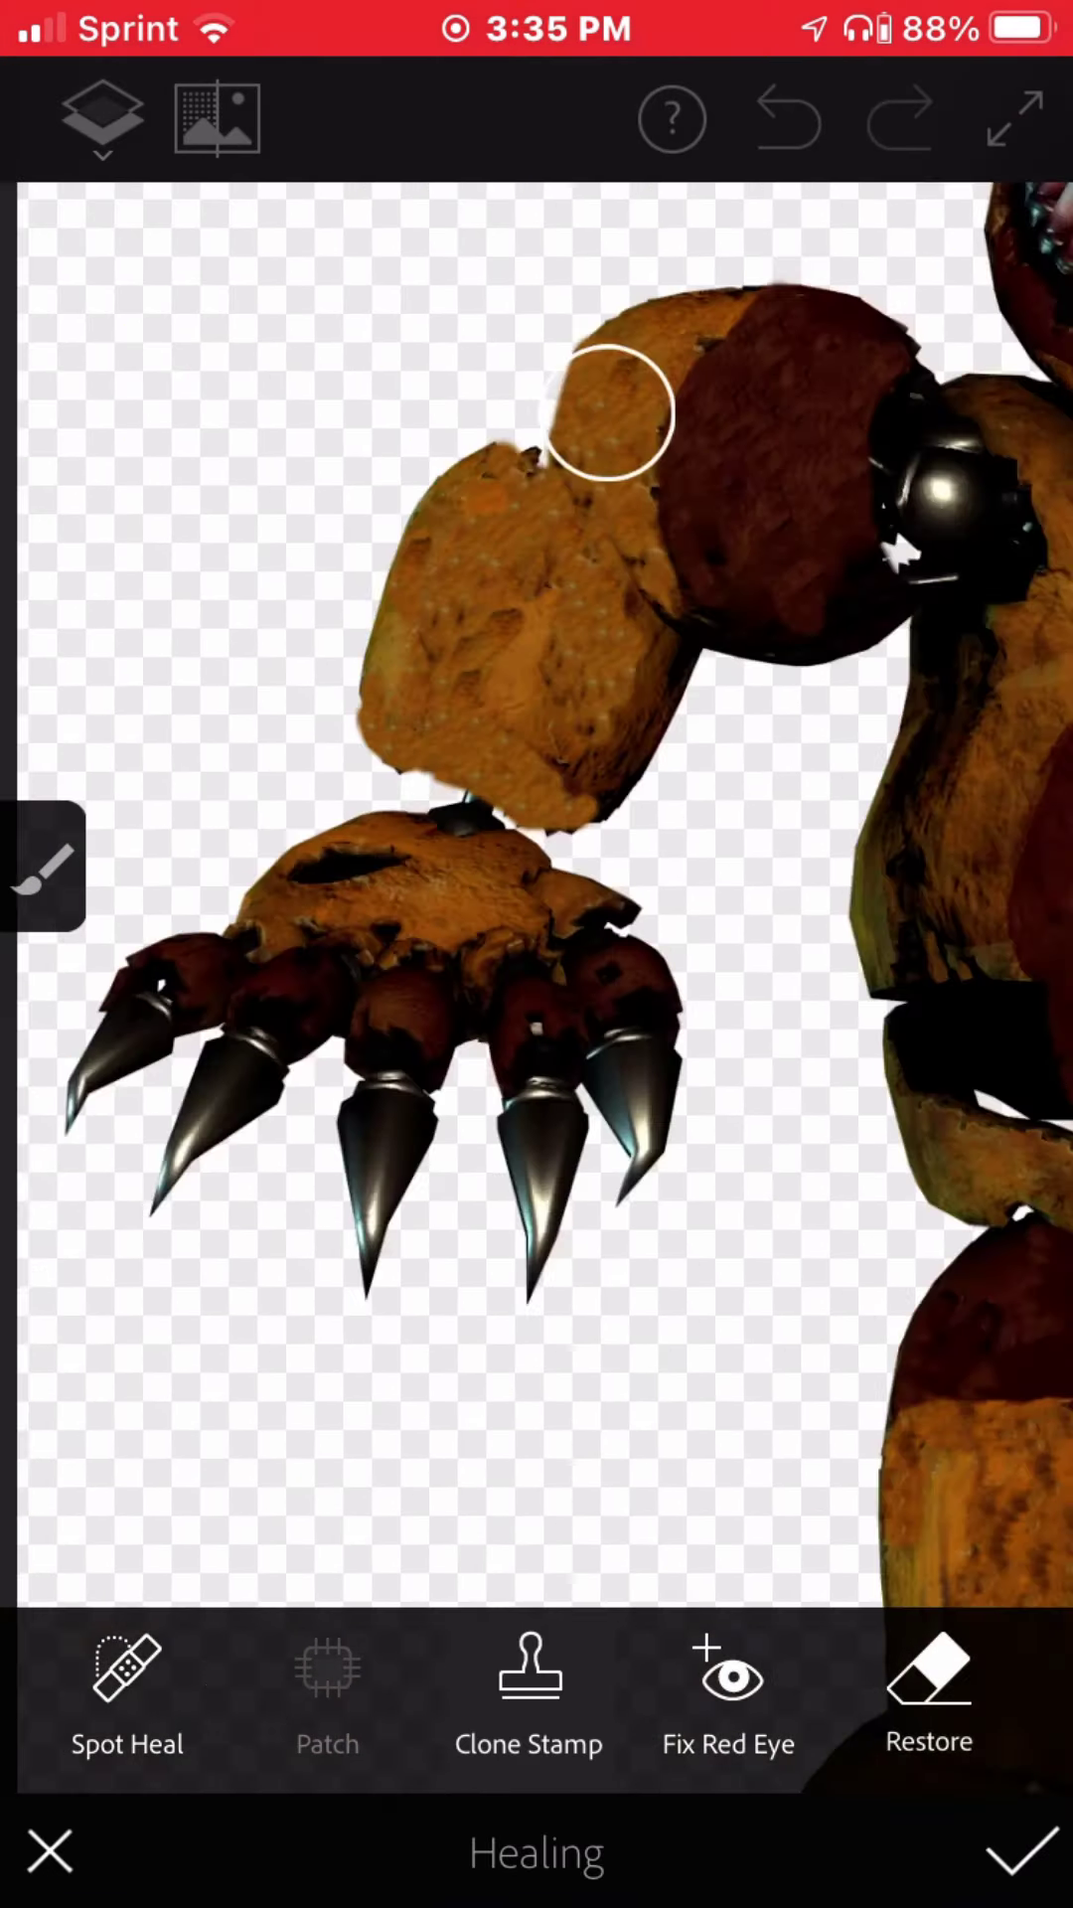
pyautogui.moveTo(448, 970)
pyautogui.mouseDown()
pyautogui.moveTo(597, 746)
pyautogui.moveTo(298, 969)
pyautogui.mouseUp()
# Touch up the claw and a dark torn area of the head with cloned fur.
pyautogui.moveTo(536, 896)
pyautogui.mouseDown()
pyautogui.moveTo(447, 820)
pyautogui.moveTo(672, 970)
pyautogui.mouseUp()
pyautogui.moveTo(671, 670); pyautogui.dragTo(538, 894)
pyautogui.moveTo(299, 745); pyautogui.dragTo(538, 969)
pyautogui.moveTo(537, 745); pyautogui.dragTo(538, 1044)
pyautogui.moveTo(449, 745); pyautogui.dragTo(671, 894)
pyautogui.moveTo(299, 746); pyautogui.dragTo(596, 896)
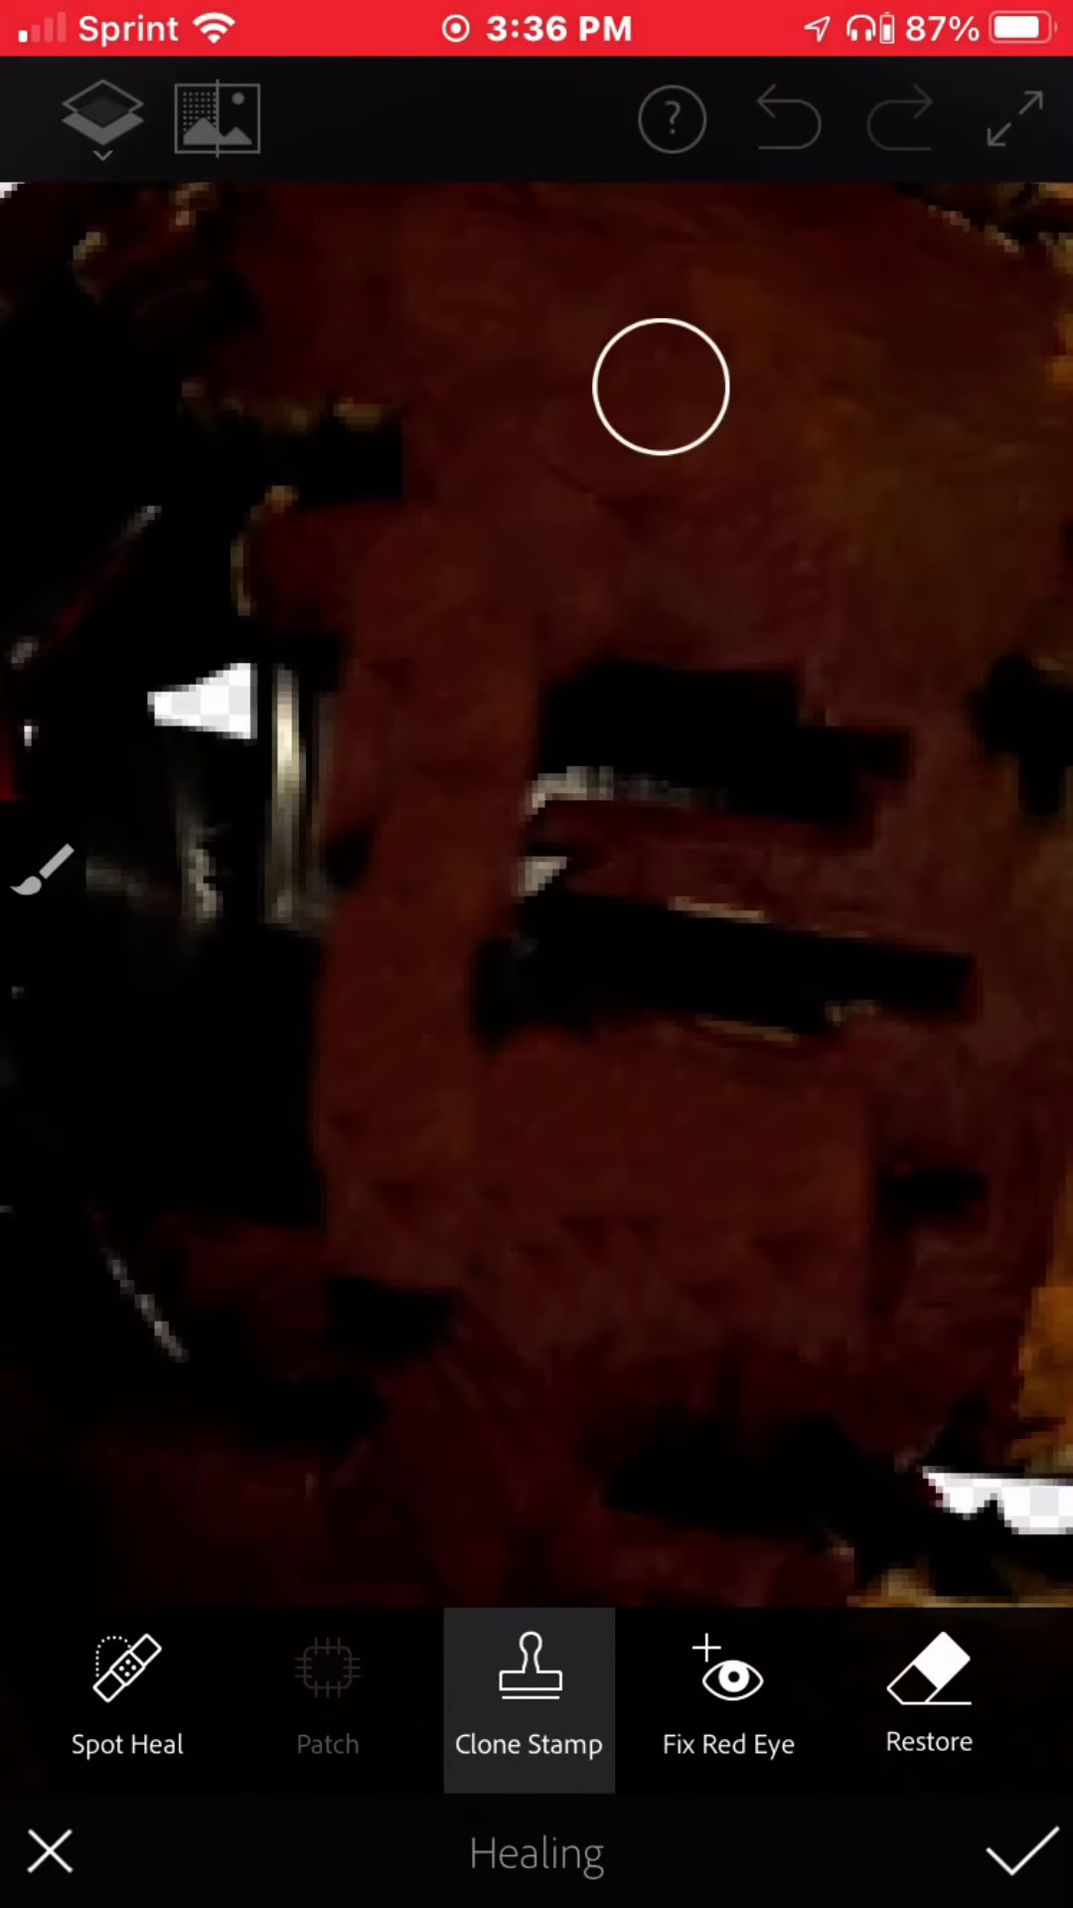
pyautogui.moveTo(536, 745); pyautogui.dragTo(374, 969)
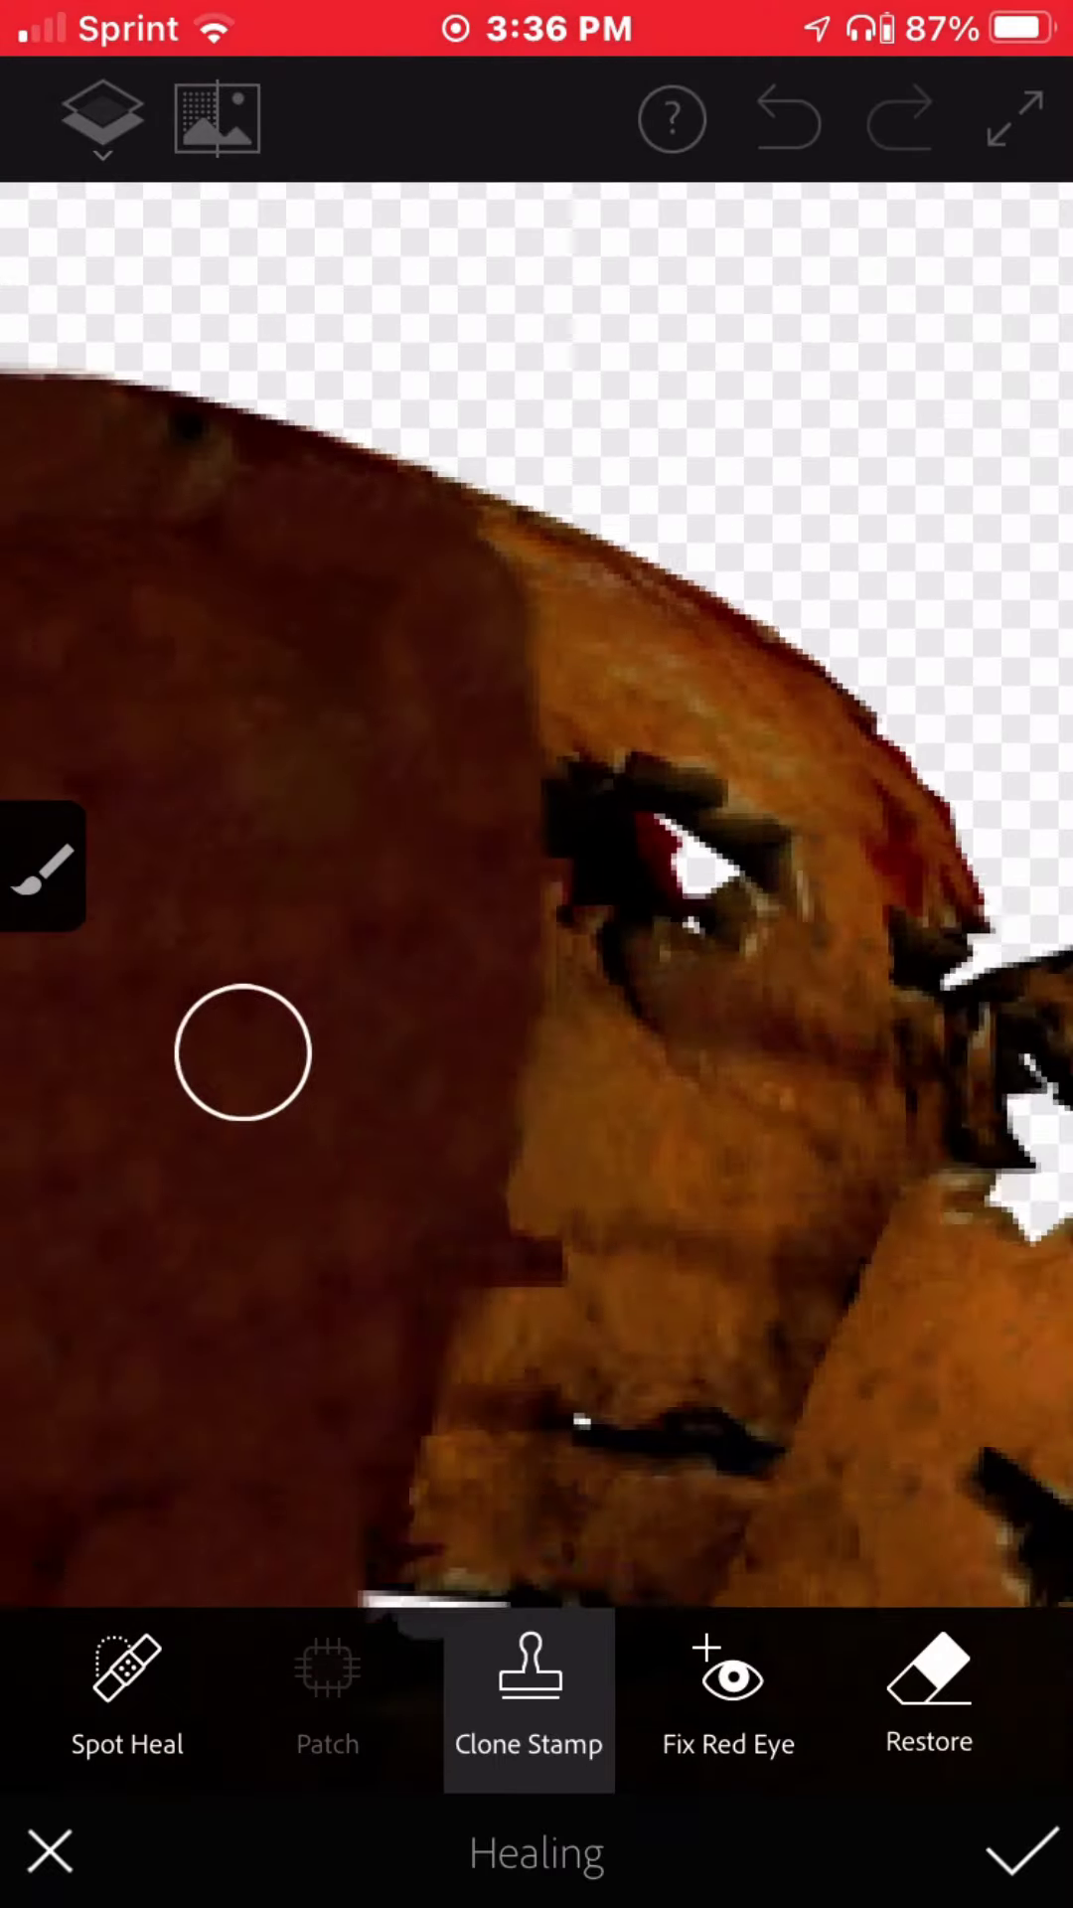
pyautogui.scroll(5, 424, 688)
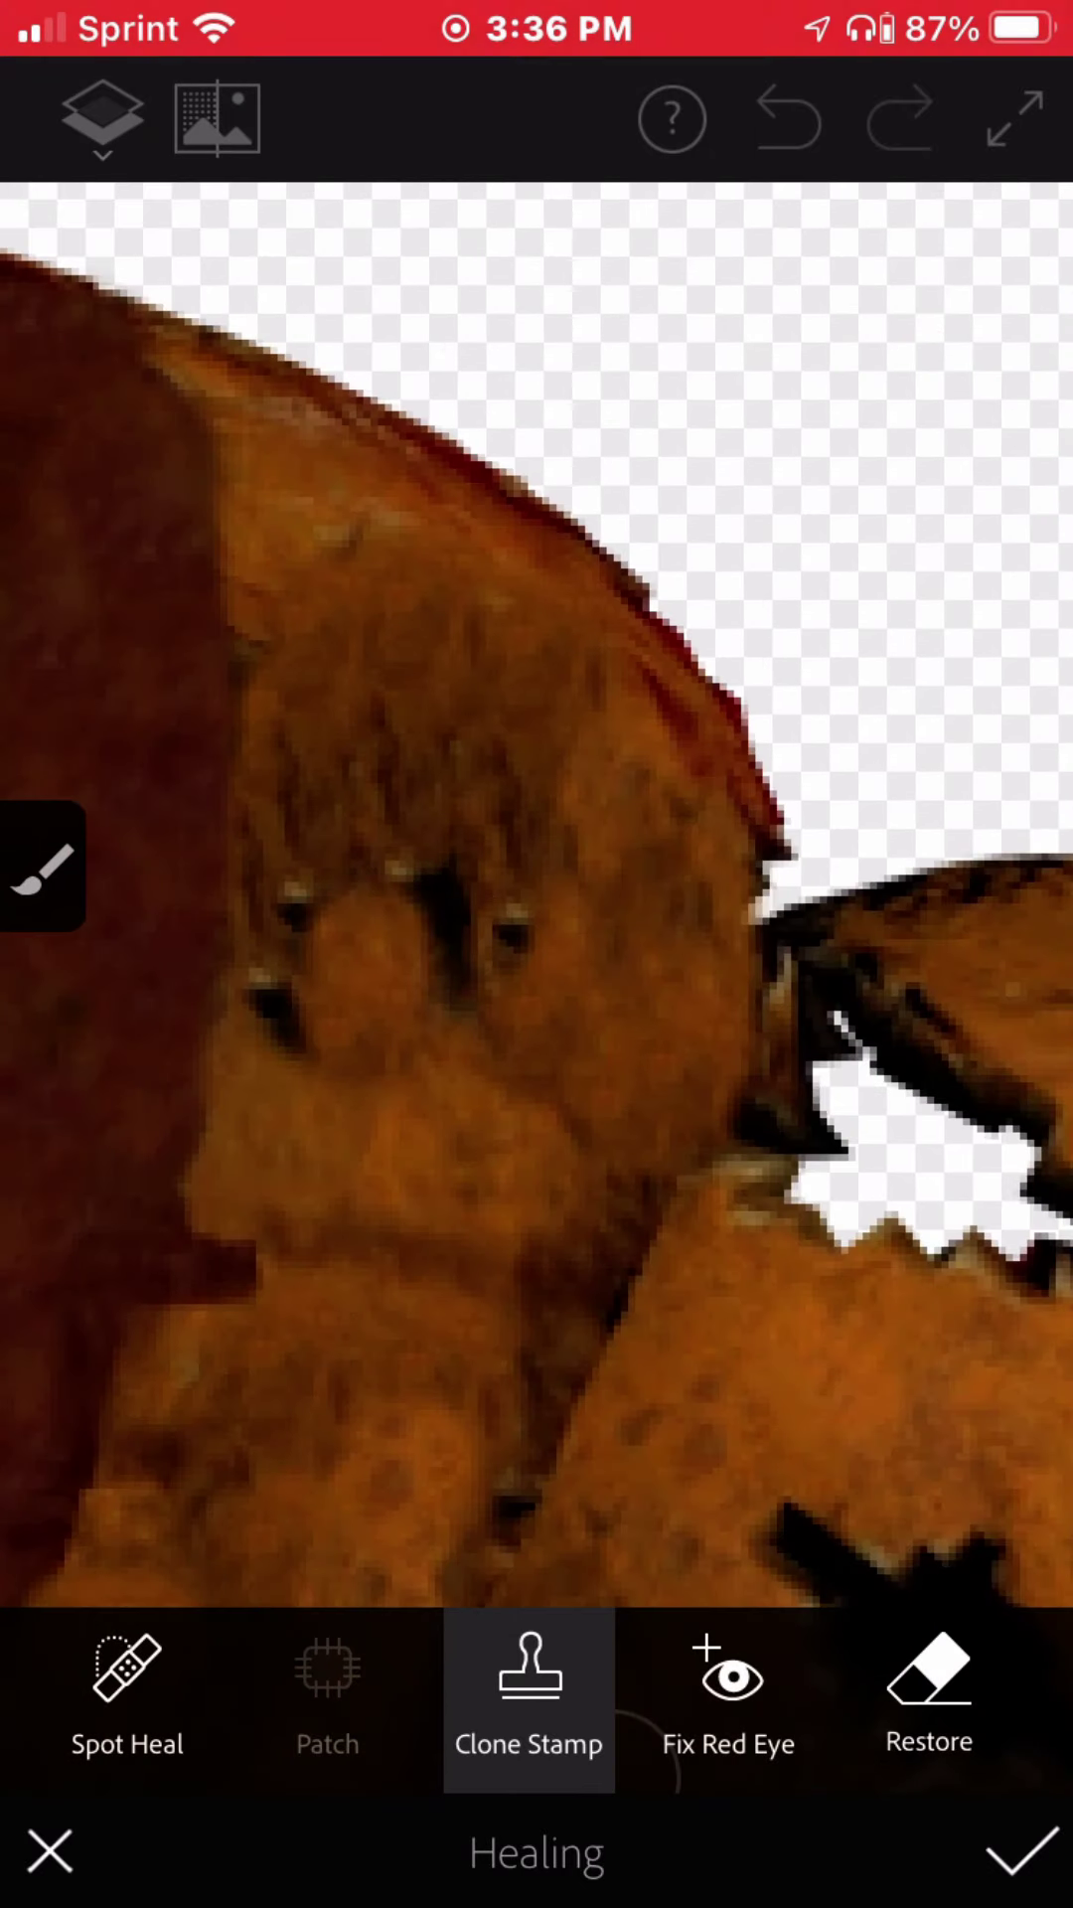
pyautogui.moveTo(775, 895); pyautogui.dragTo(507, 805)
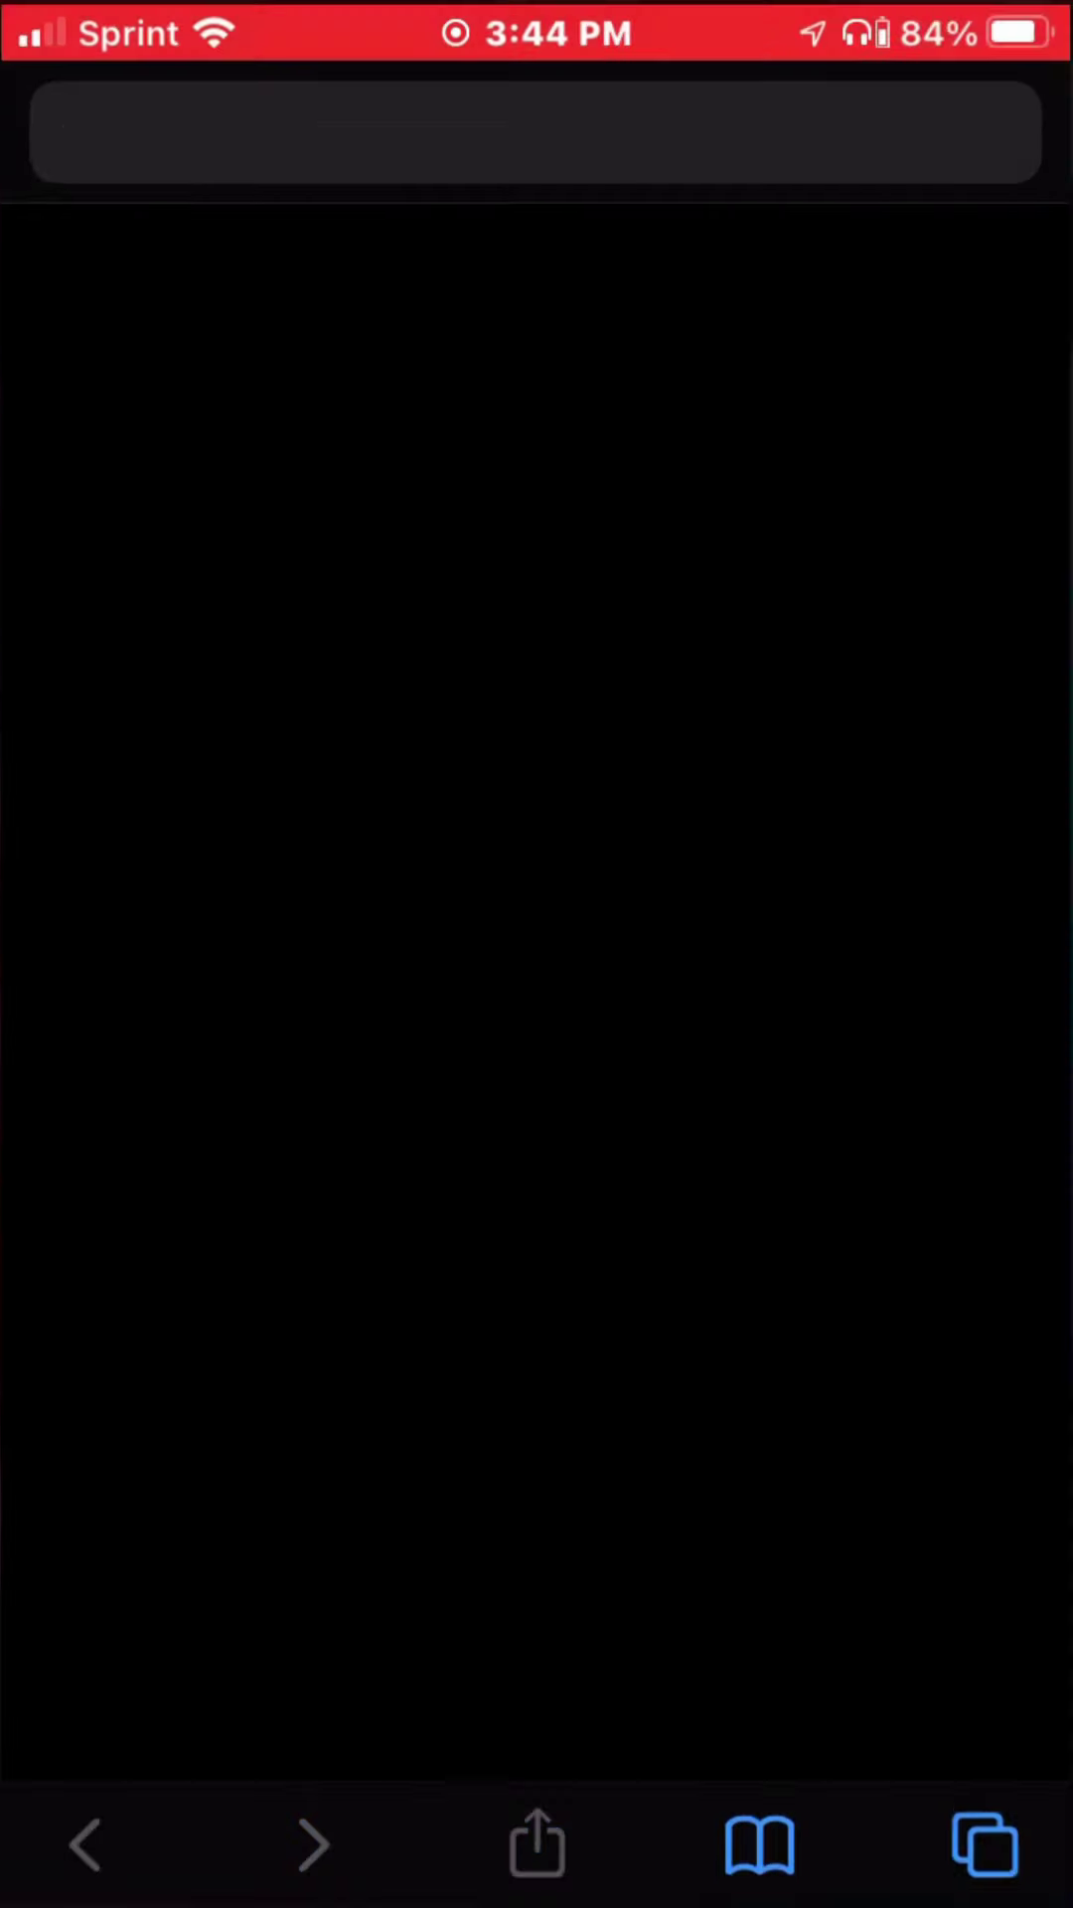
# Focus Safari's address bar to start a web search.
pyautogui.click(536, 131)
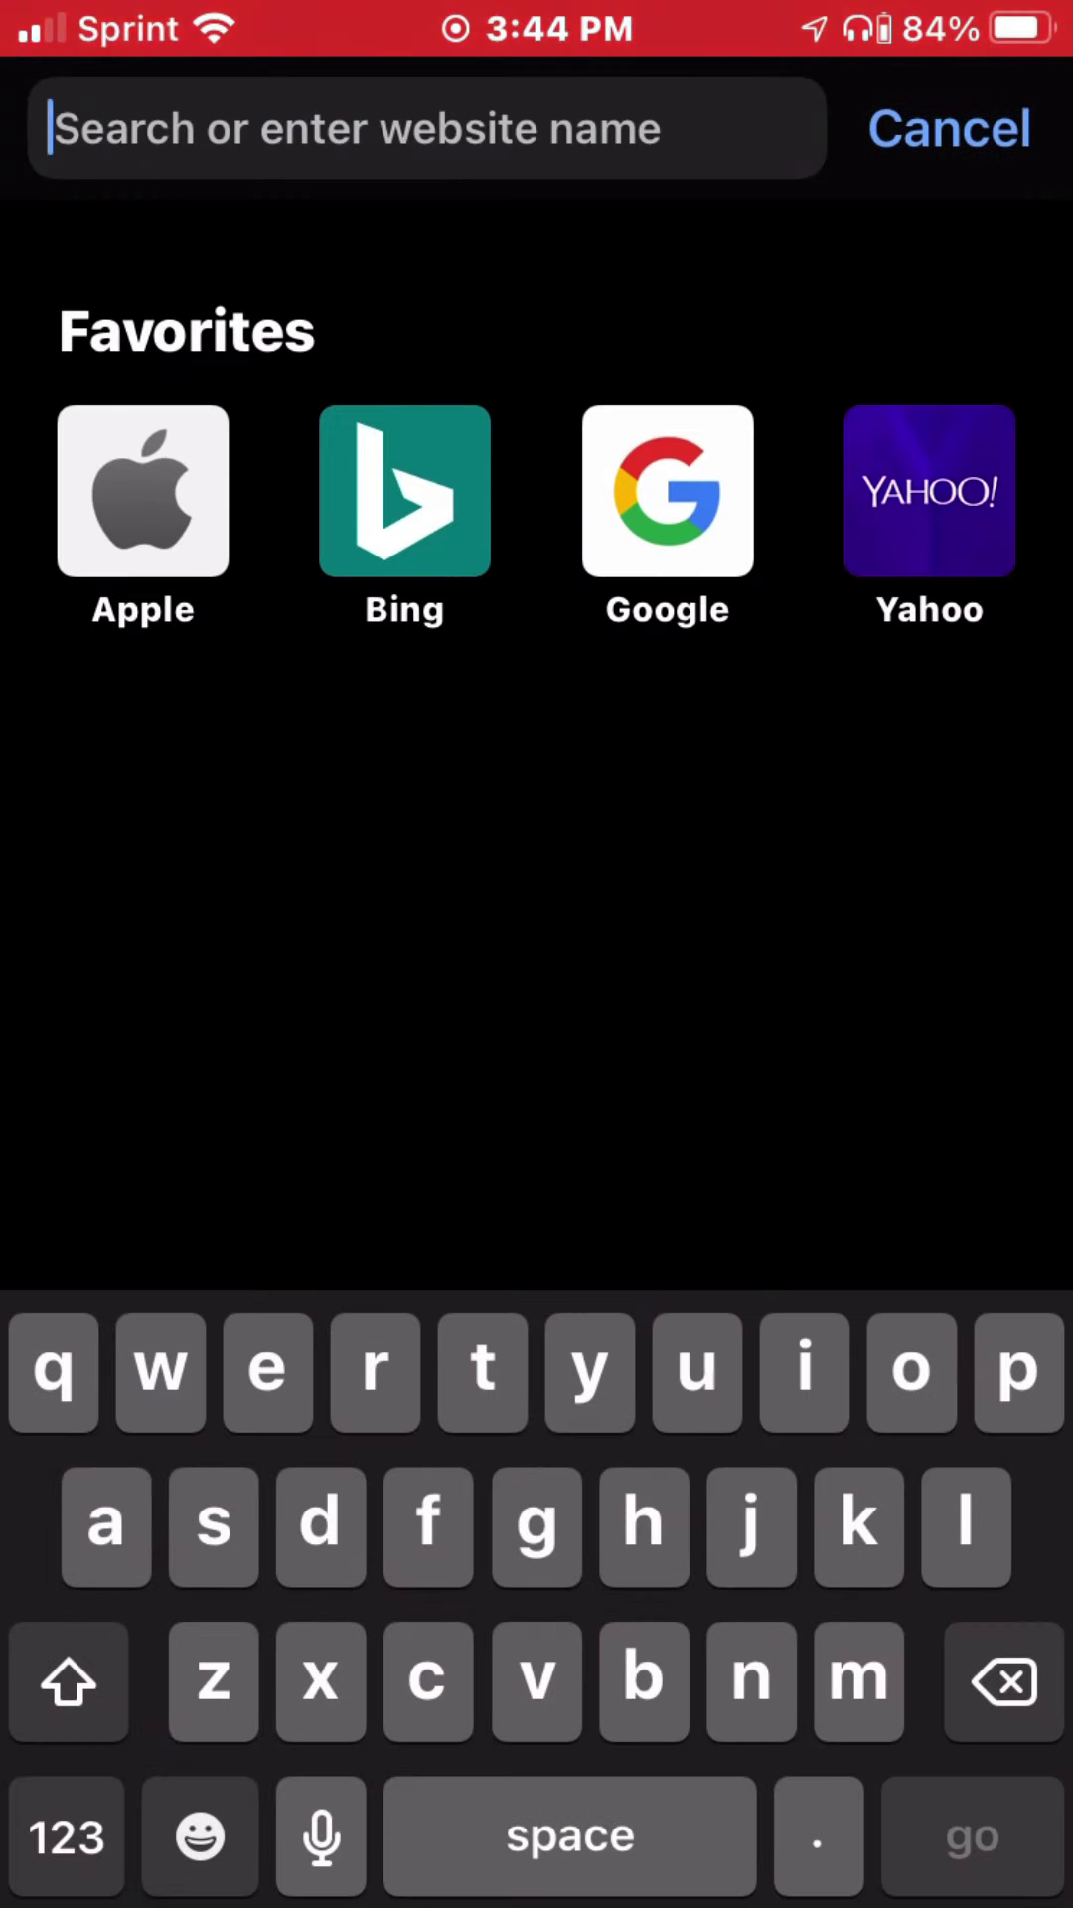